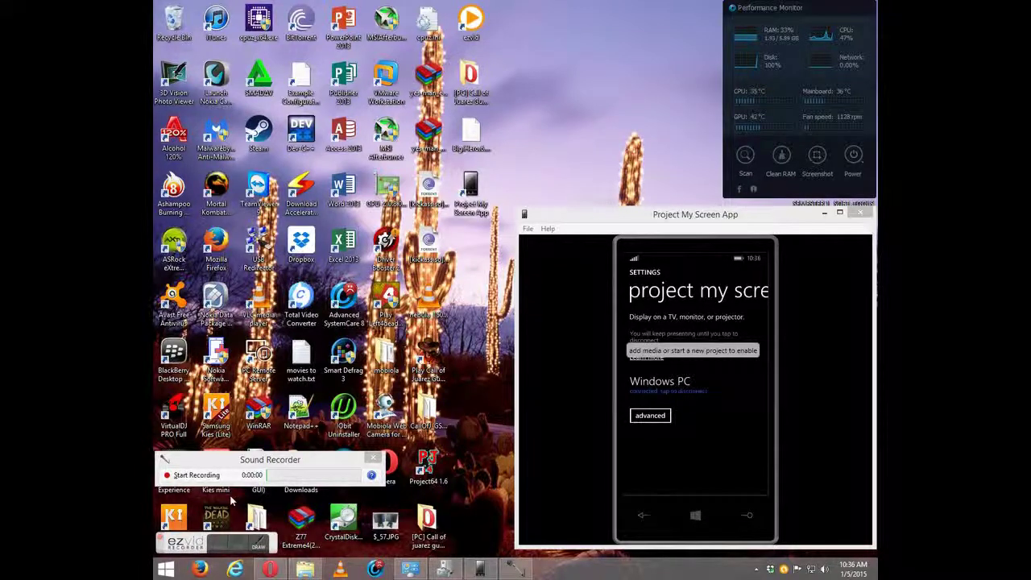
Step: Start a new audio recording in Sound Recorder and shift the Project My Screen App window slightly
left_click(194, 475)
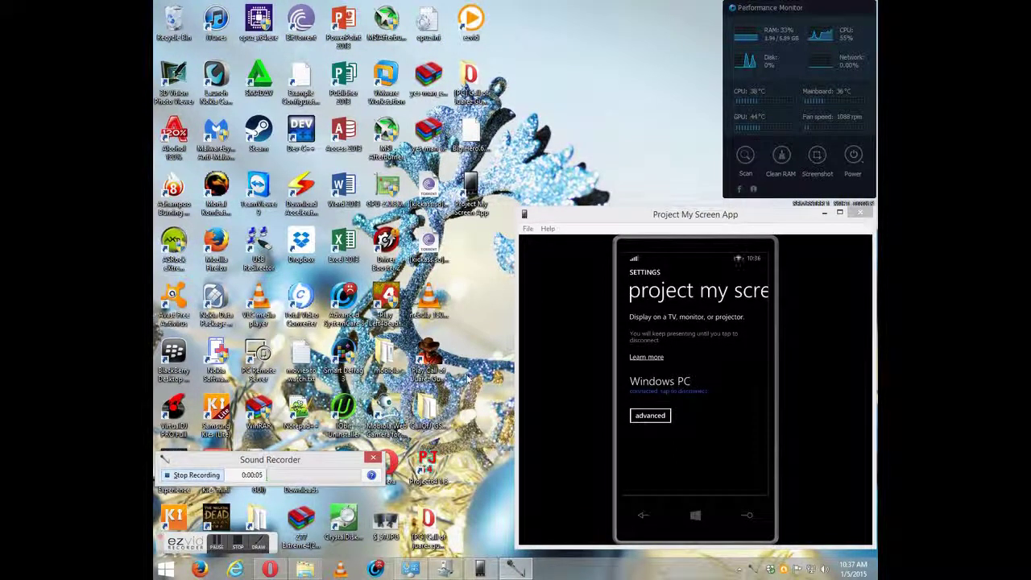
mouse_move(642, 221)
left_mouse_down()
mouse_move(630, 209)
mouse_move(638, 224)
mouse_move(633, 218)
left_mouse_up()
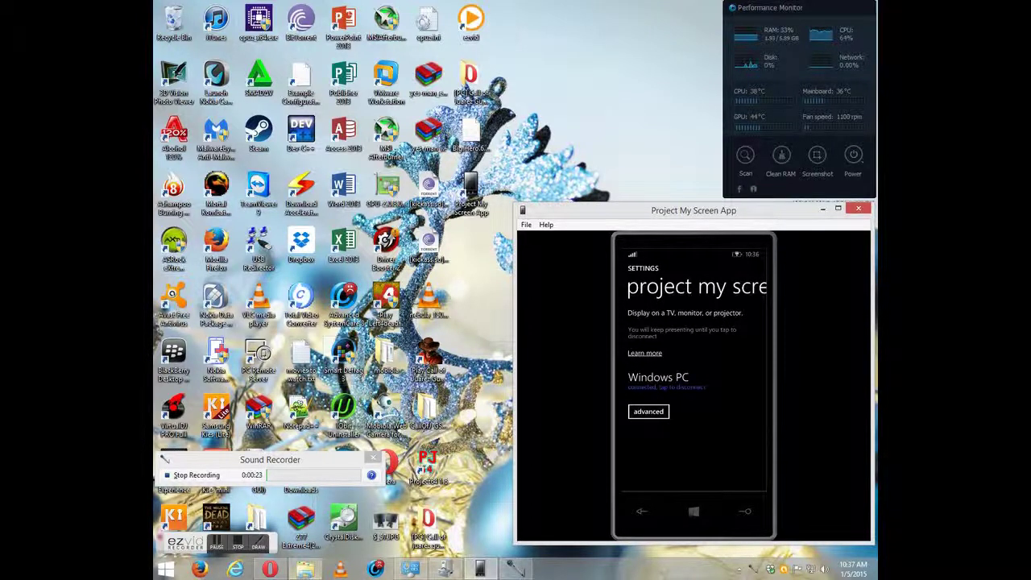
Step: Switch to the Opera browser and search Google for "project my screen app"
left_click(270, 568)
left_click(359, 12)
left_click(224, 11)
left_click(377, 14)
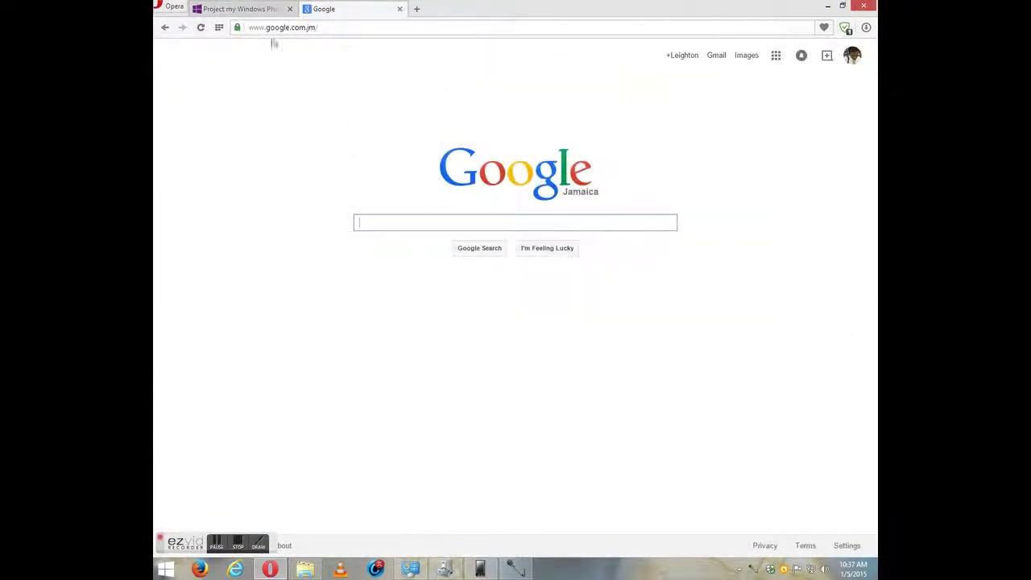
left_click(253, 13)
left_click(355, 9)
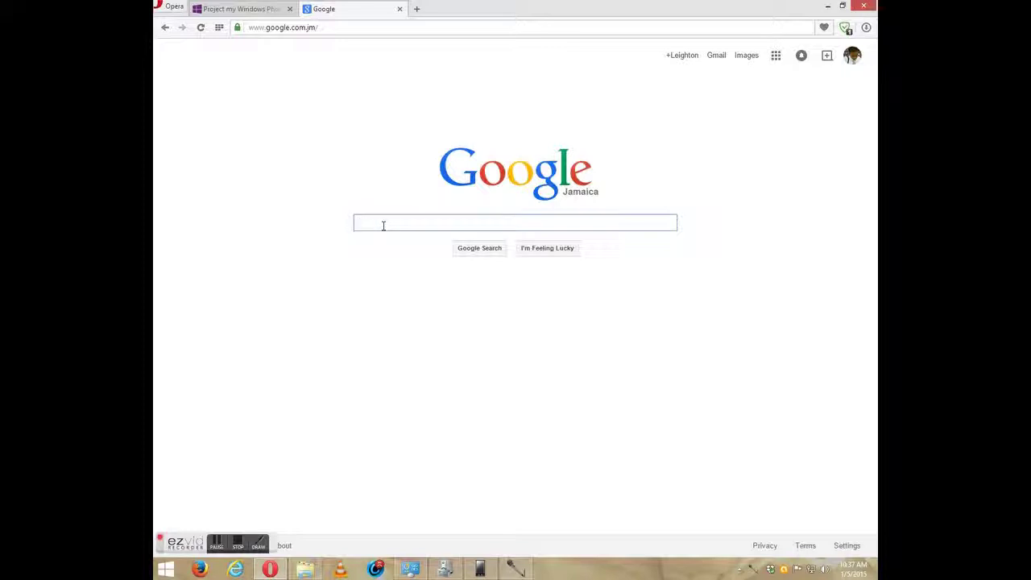
type("project ")
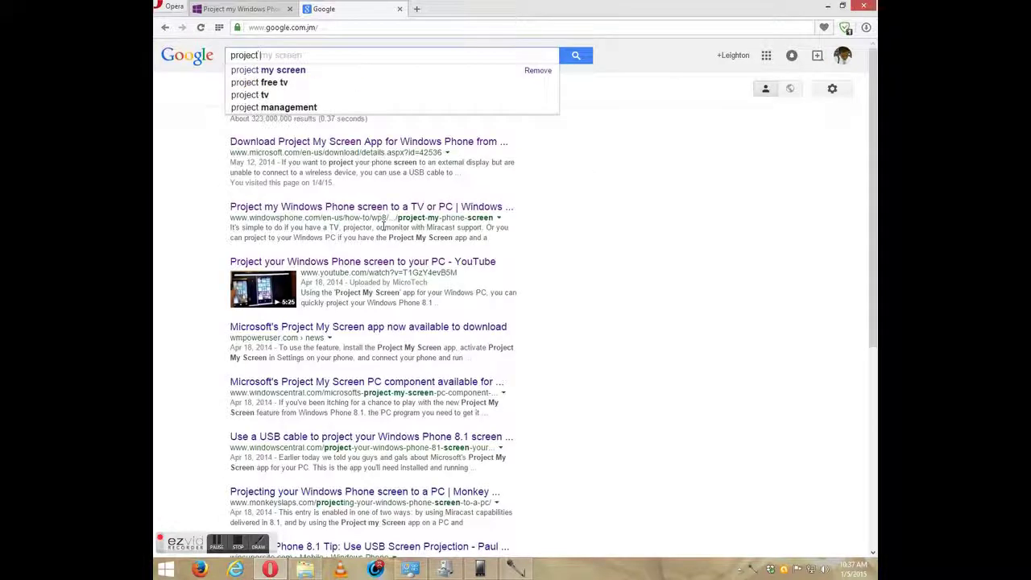
type("my screen")
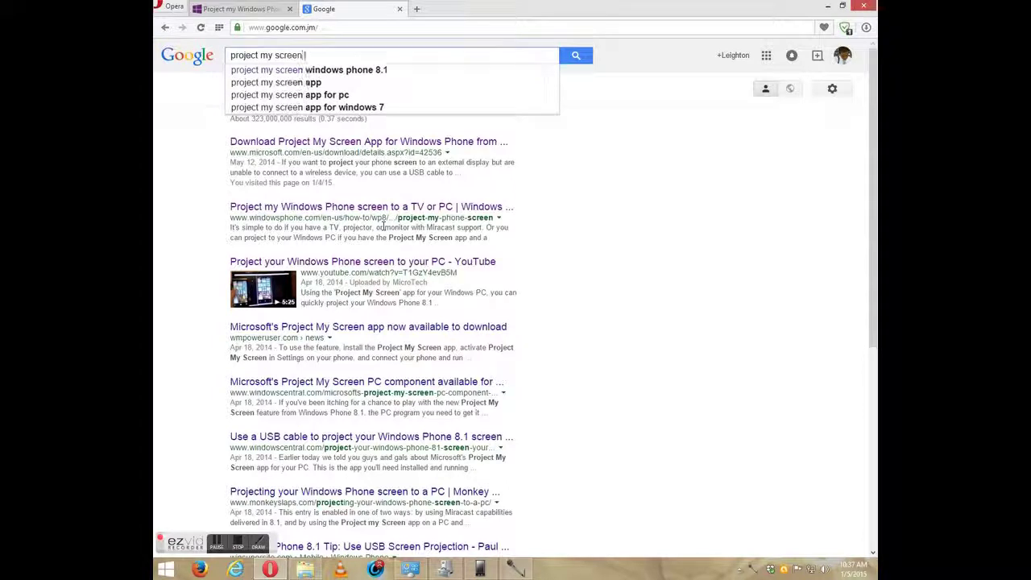
left_click(332, 82)
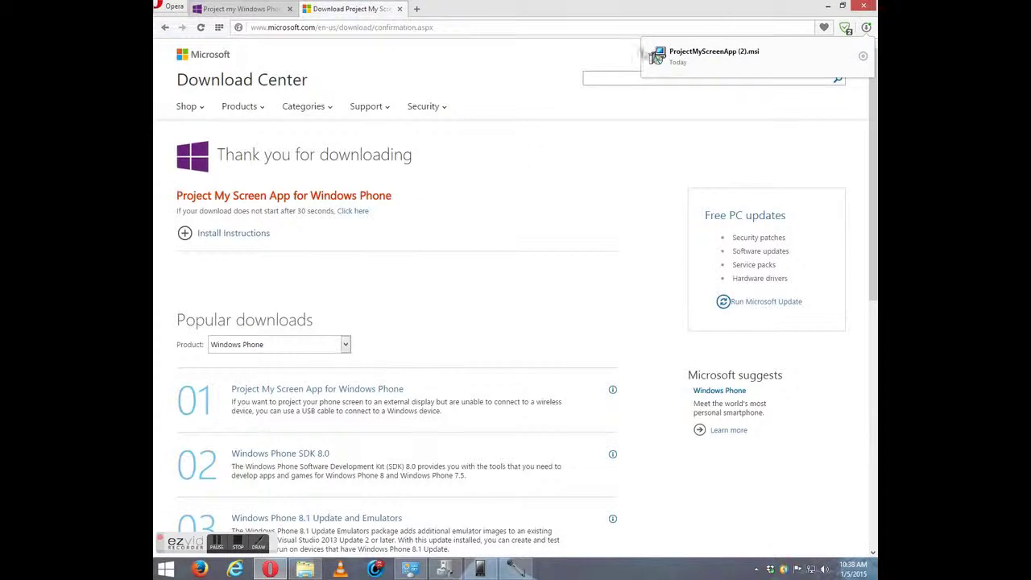
Step: Launch the downloaded ProjectMyScreenApp (2).msi installer and advance to its change, repair or remove options
left_click(866, 28)
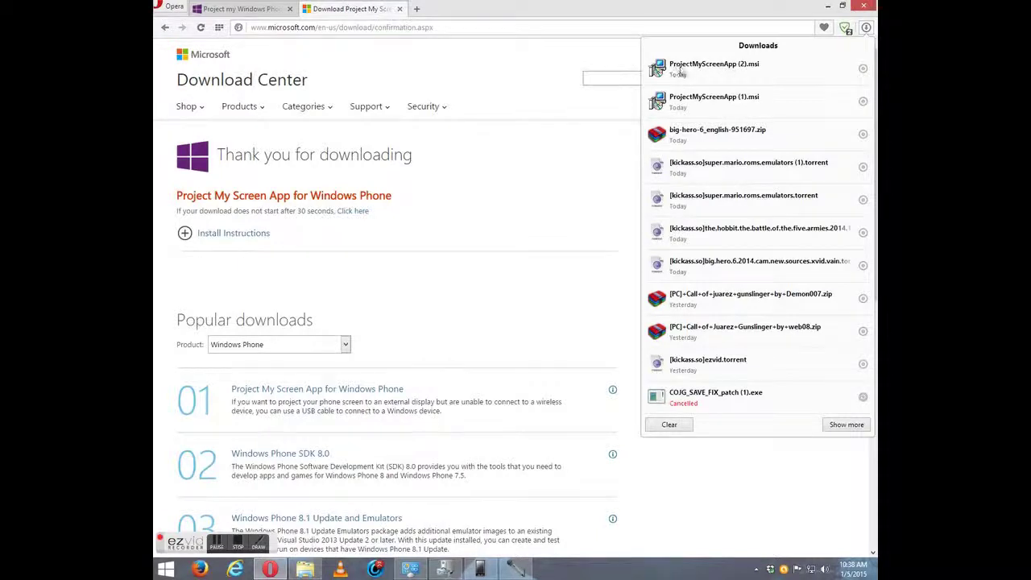
left_click(681, 70)
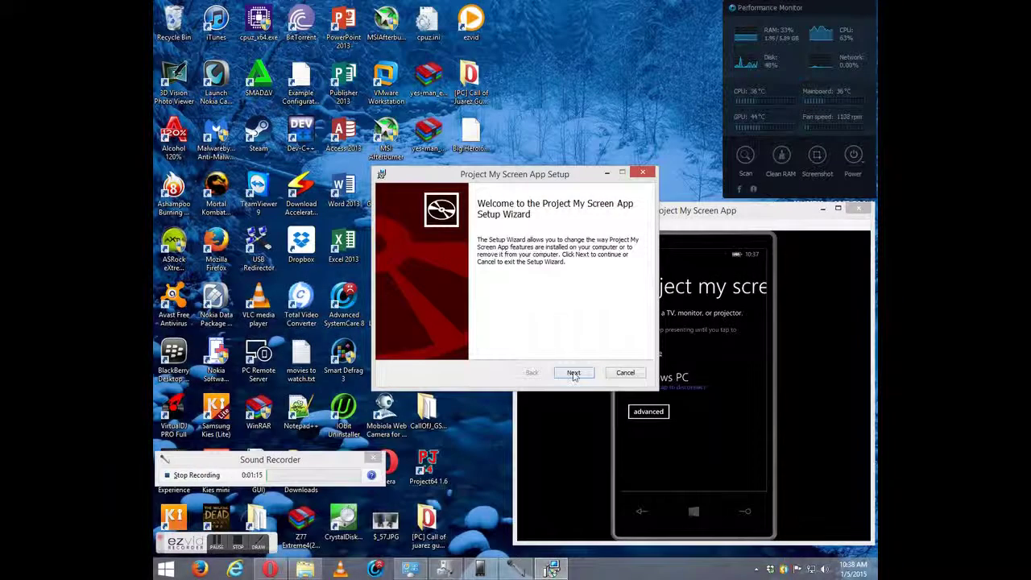
left_click(573, 372)
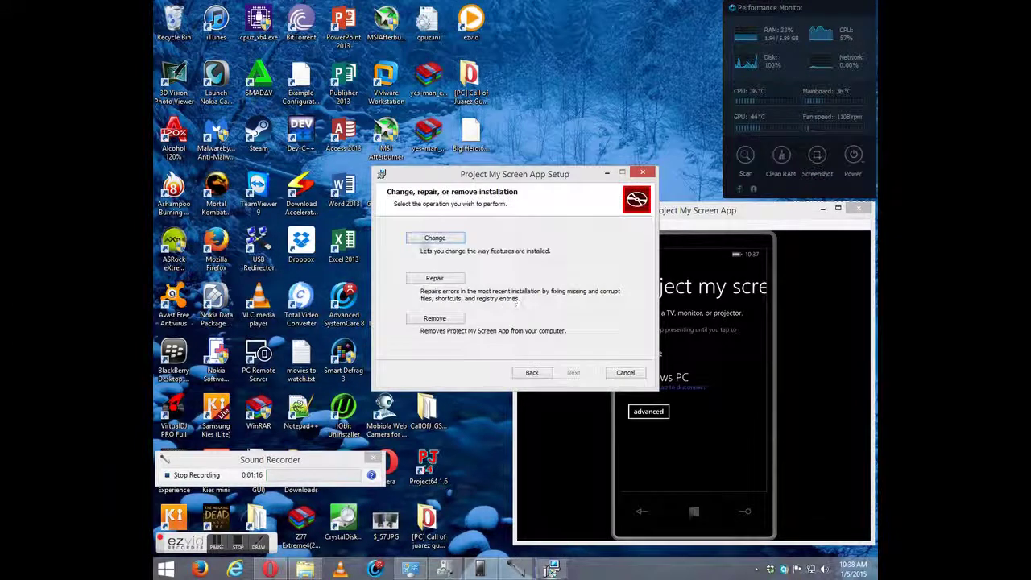
Step: Cancel the Project My Screen App installation and exit the setup wizard
left_click_drag(504, 178, 453, 126)
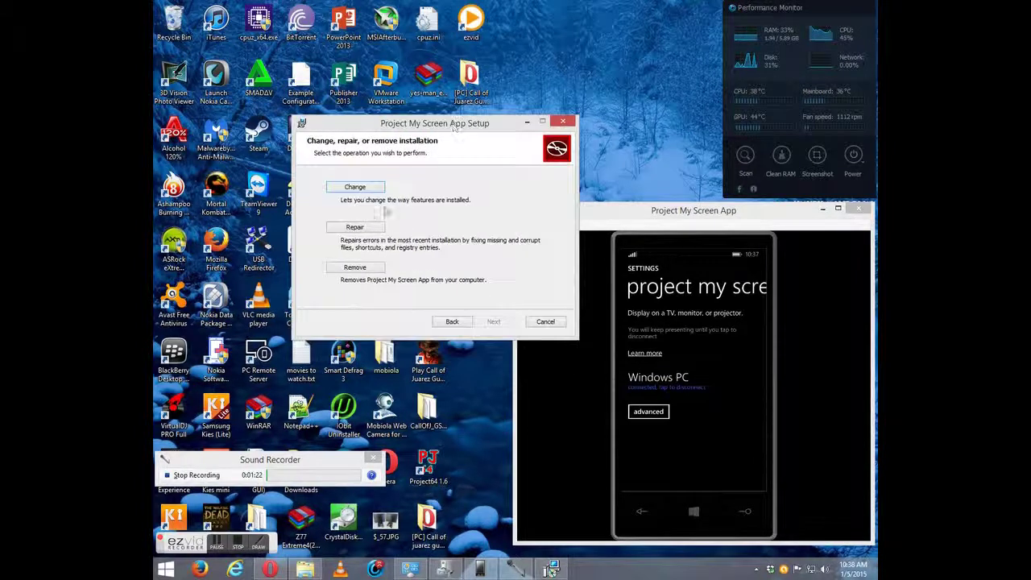
left_click(544, 322)
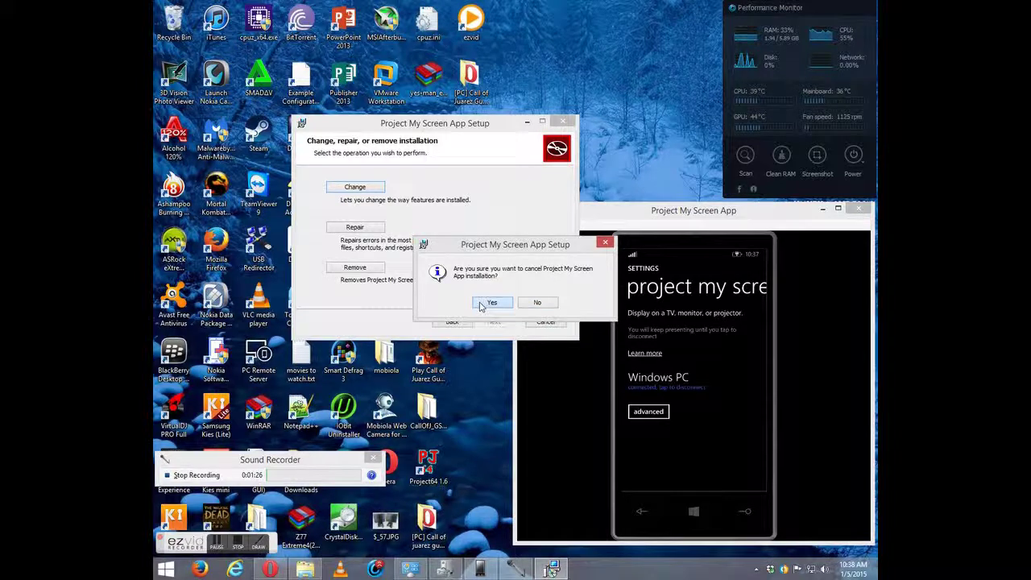
left_click(489, 303)
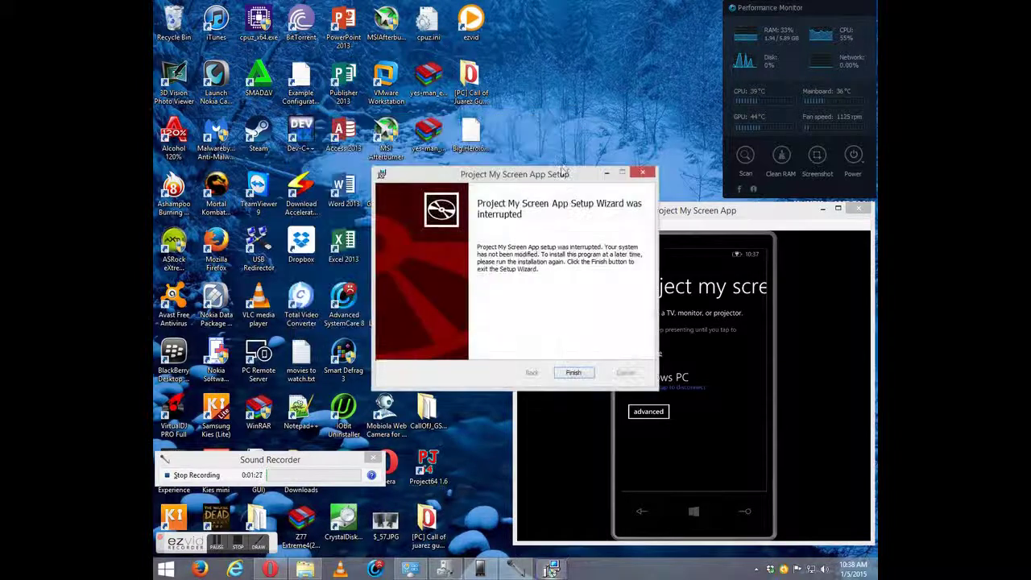
left_click(573, 374)
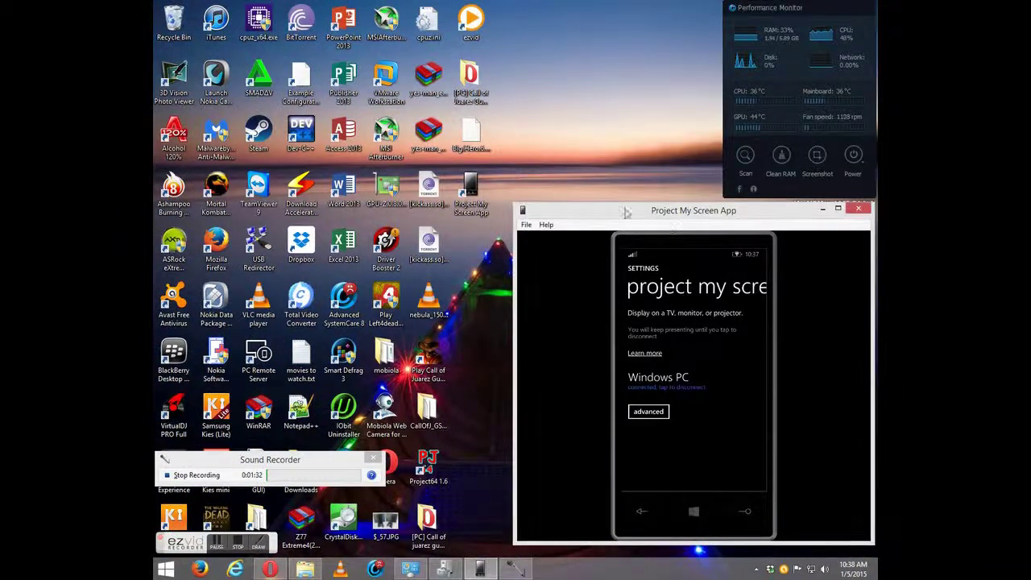
Step: Return the projected phone to its Start screen and open Settings from the full app list
left_click(695, 510)
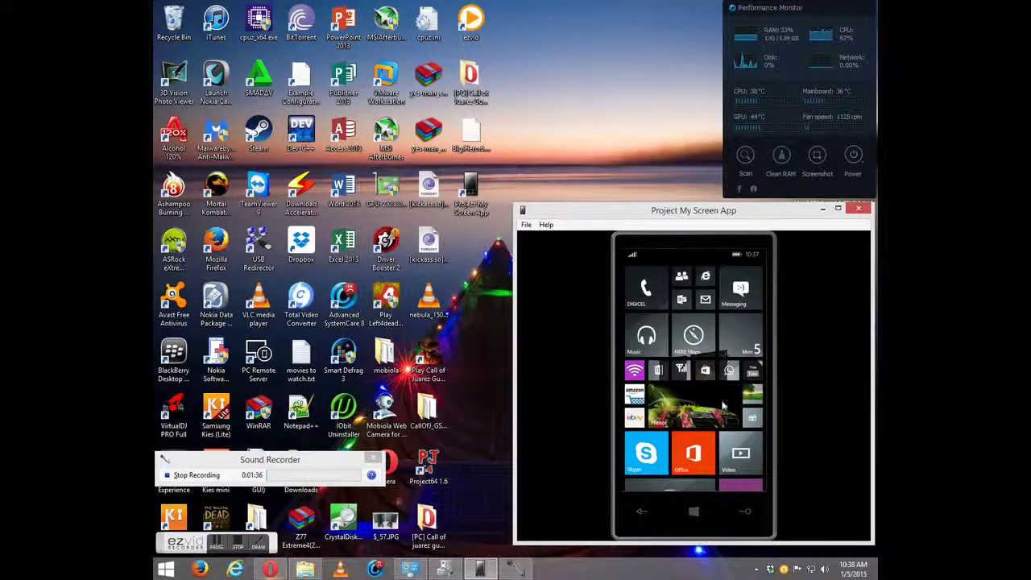
left_click_drag(758, 383, 697, 386)
left_click_drag(700, 448, 695, 341)
left_click_drag(704, 441, 702, 362)
left_click_drag(699, 413, 698, 348)
left_click_drag(703, 456, 699, 354)
left_click_drag(700, 456, 703, 336)
left_click(685, 353)
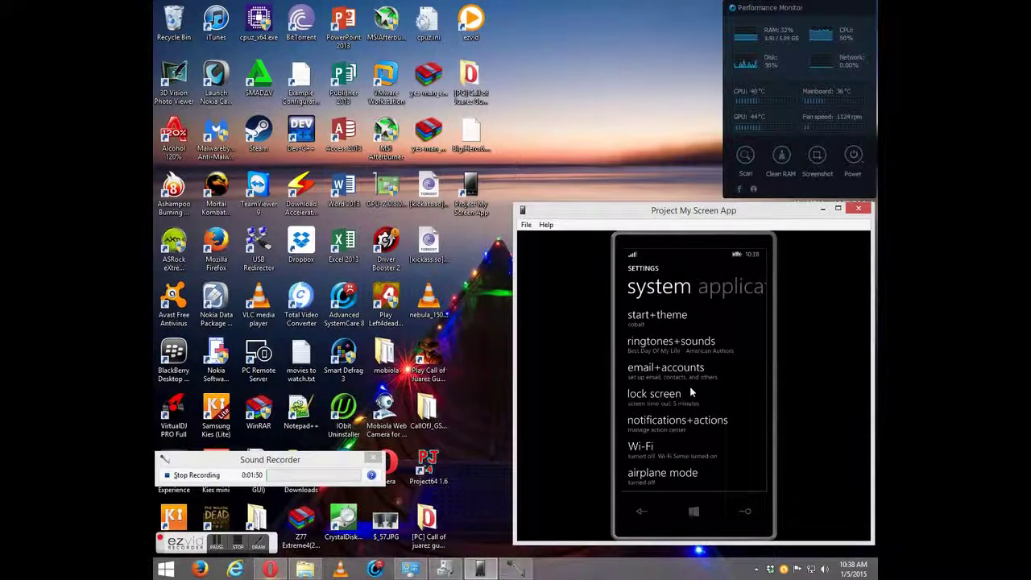
Step: Find the project my screen entry in the phone's system settings list
left_click_drag(669, 456, 672, 366)
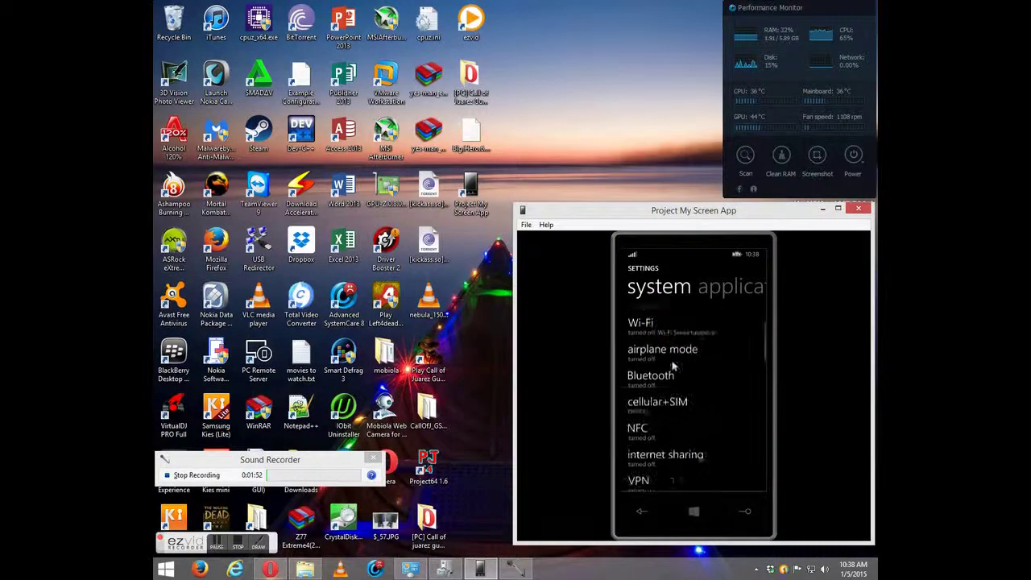
left_click_drag(671, 443, 671, 367)
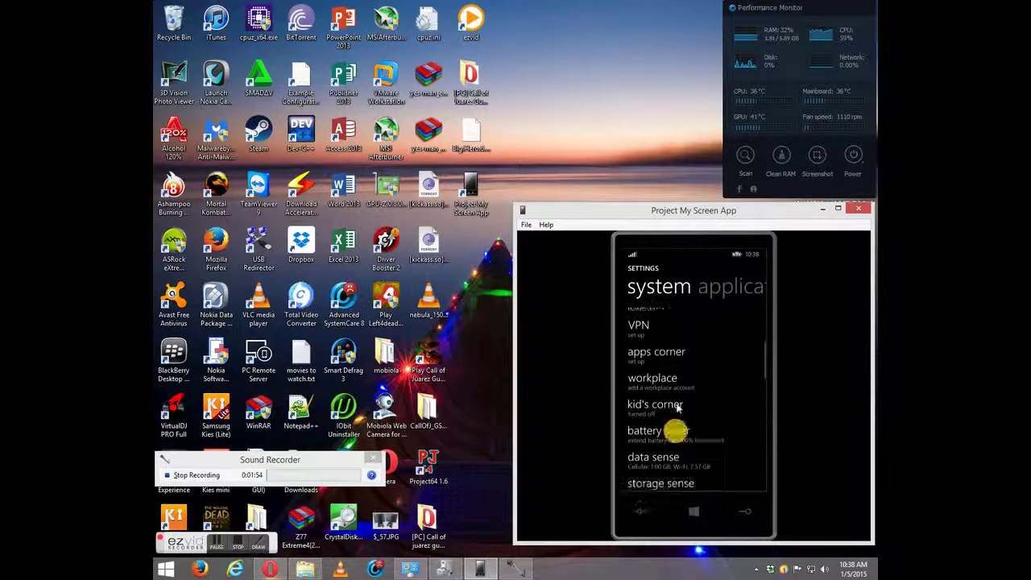
left_click_drag(676, 430, 681, 352)
left_click_drag(679, 410, 679, 337)
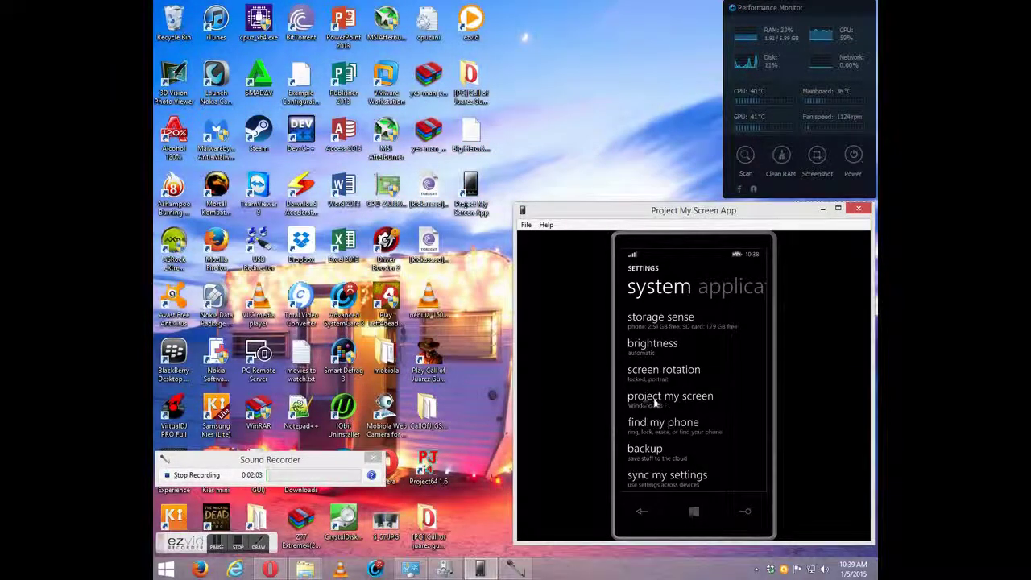
left_click_drag(674, 398, 665, 385)
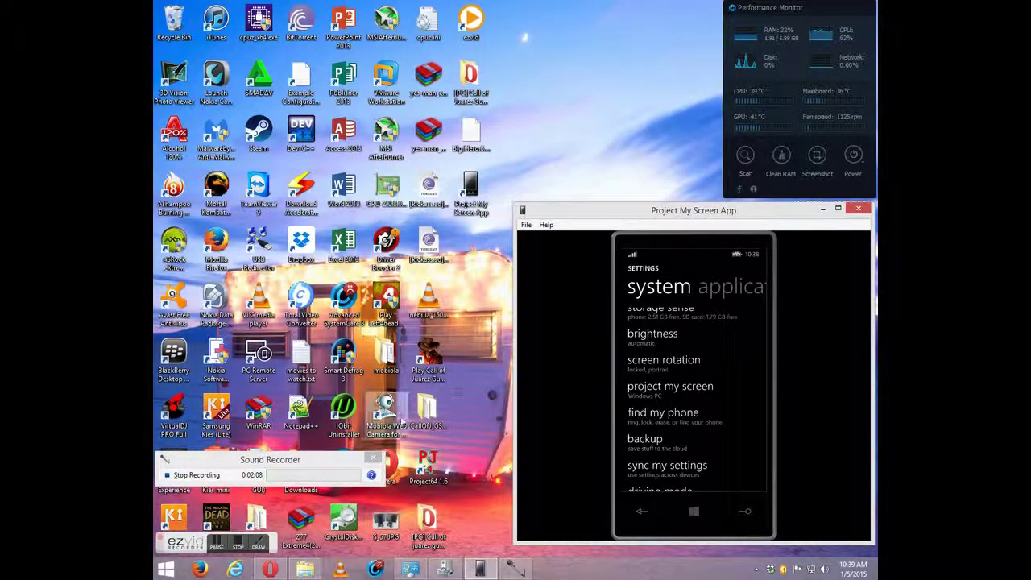
left_click(165, 570)
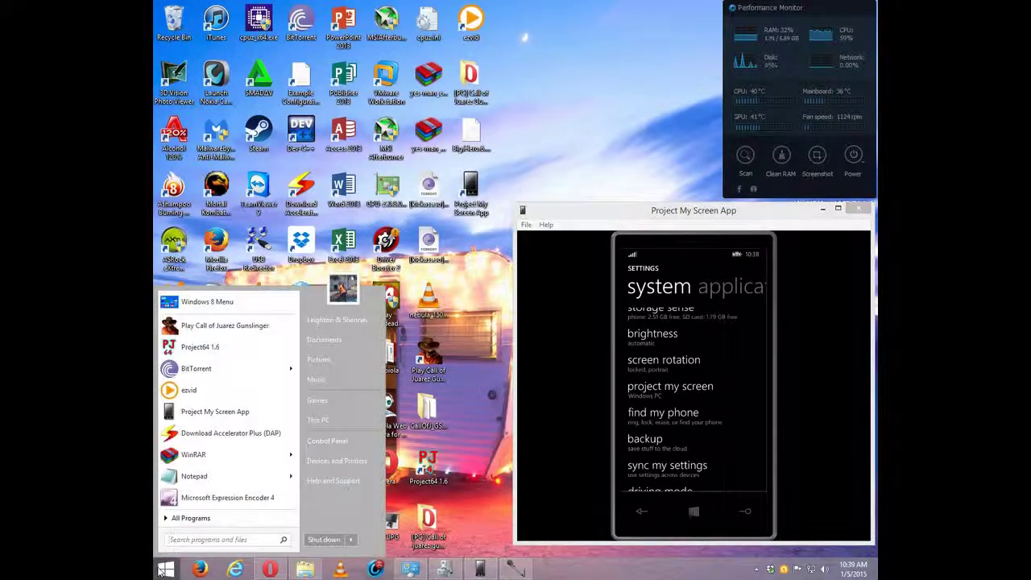
left_click(166, 568)
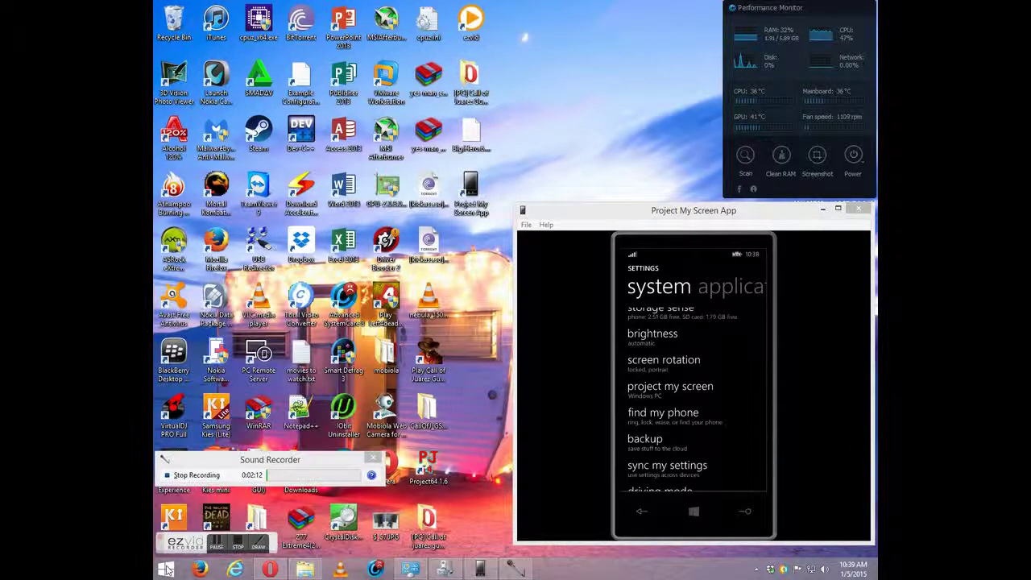
left_click(166, 568)
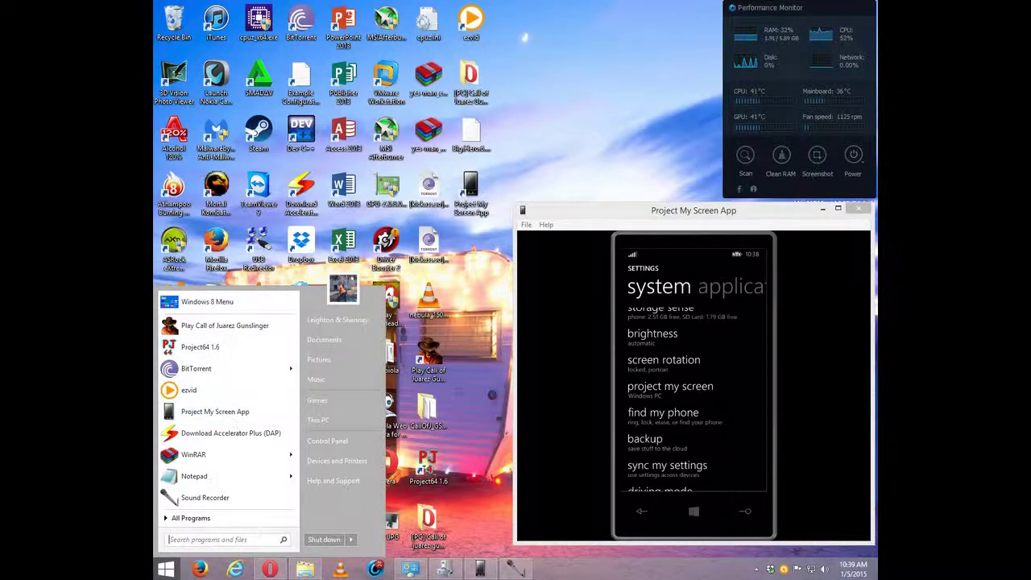
left_click(498, 284)
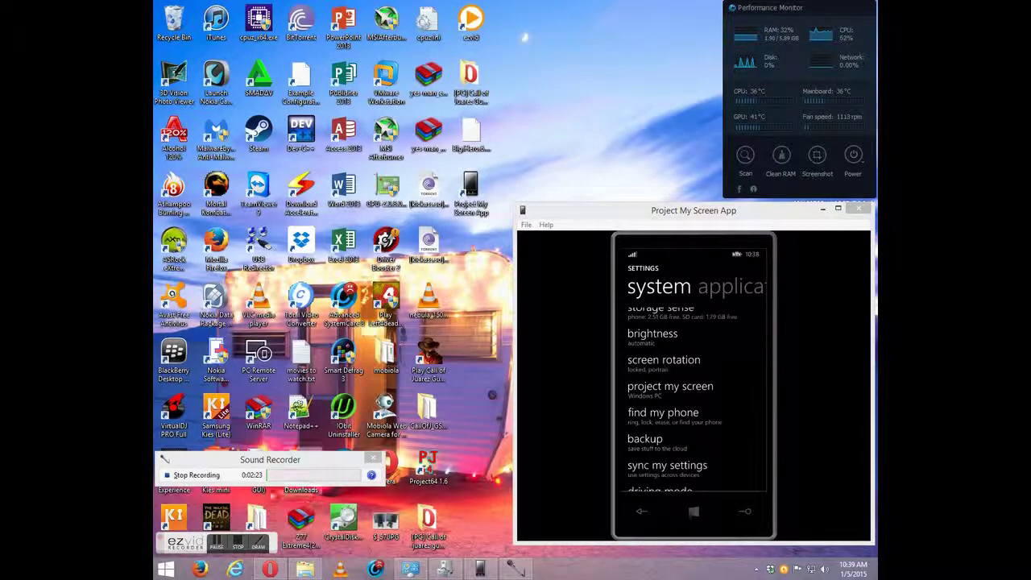
right_click(166, 573)
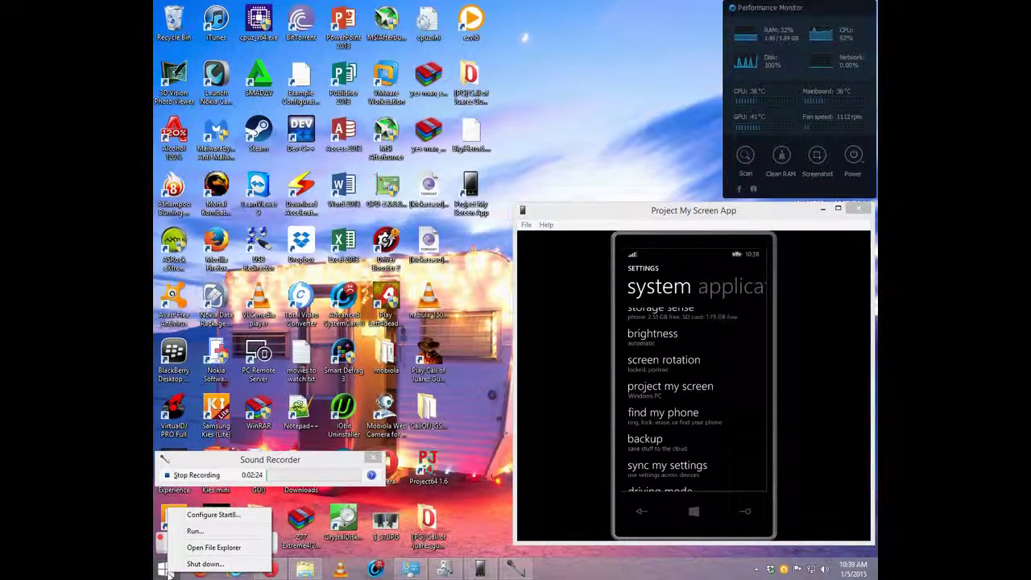
left_click(203, 535)
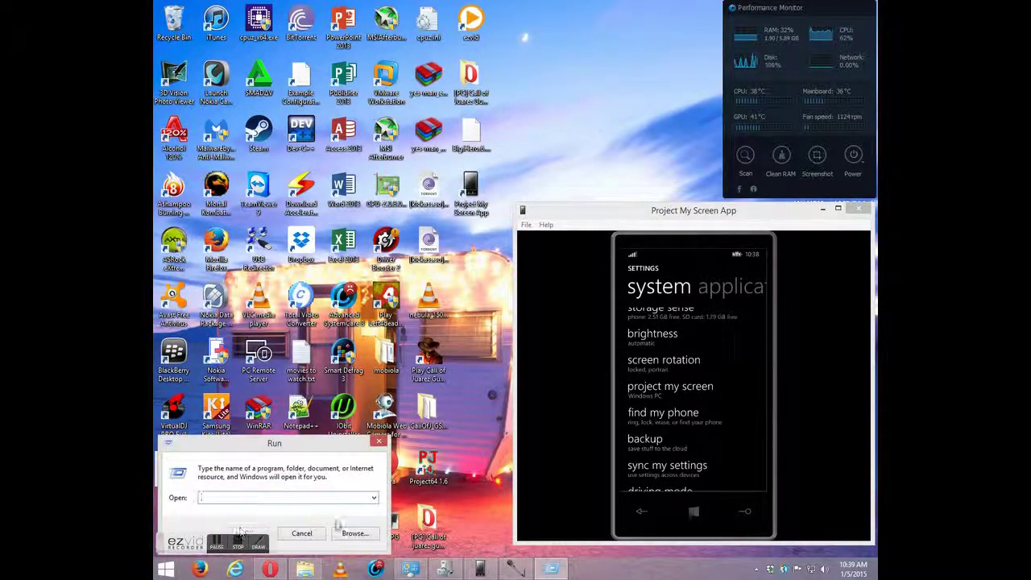
left_click(302, 533)
right_click(160, 571)
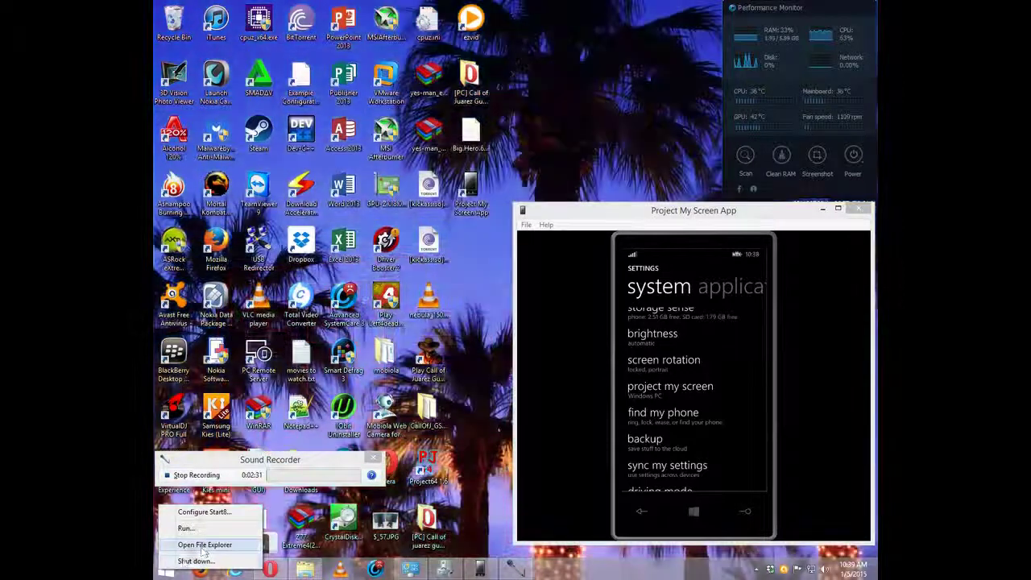
key("super")
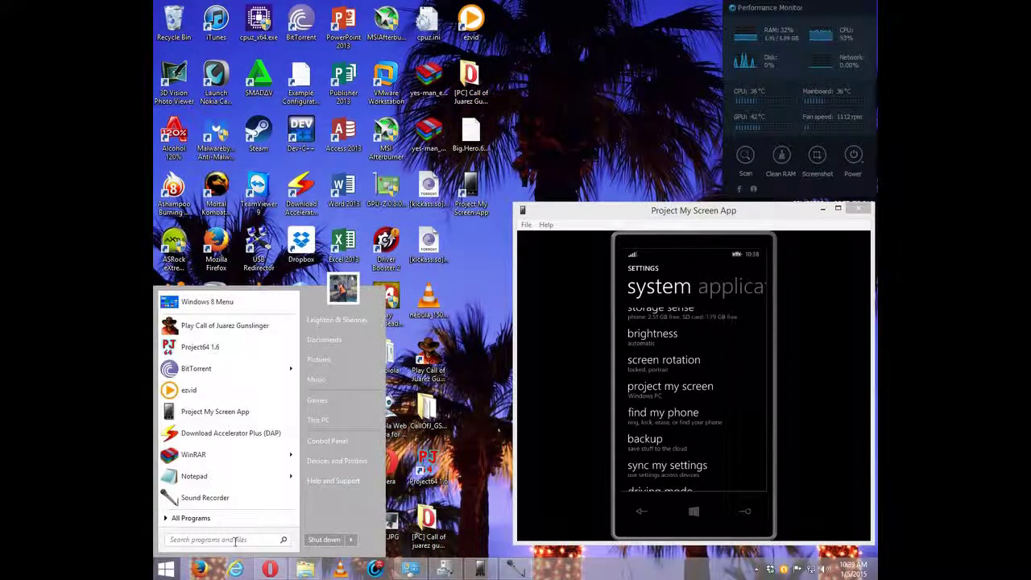
left_click(166, 570)
Step: Open File Explorer and go to the Program Files (x86) folder on the SYSTEM (C:) drive
right_click(166, 570)
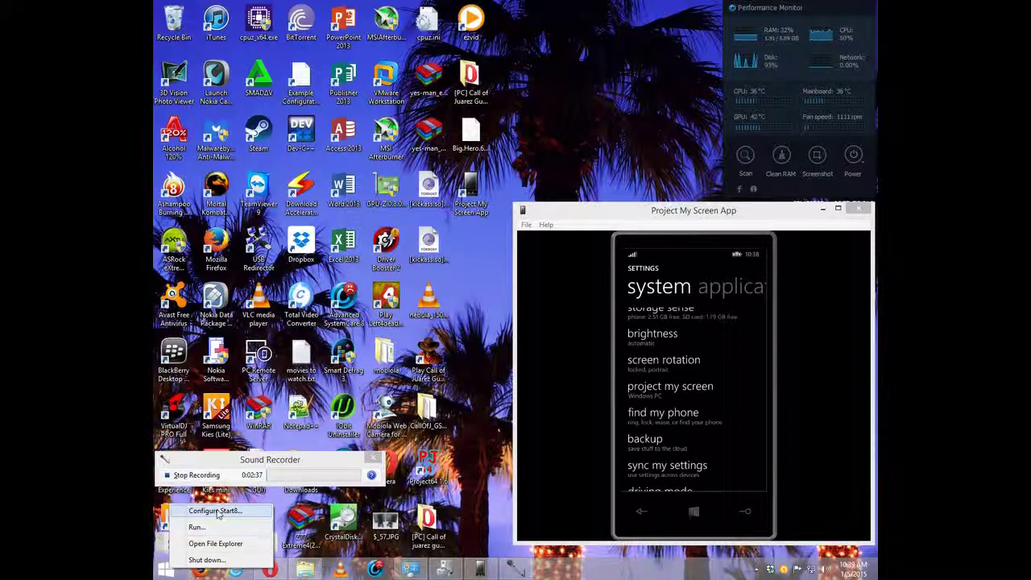
left_click(215, 543)
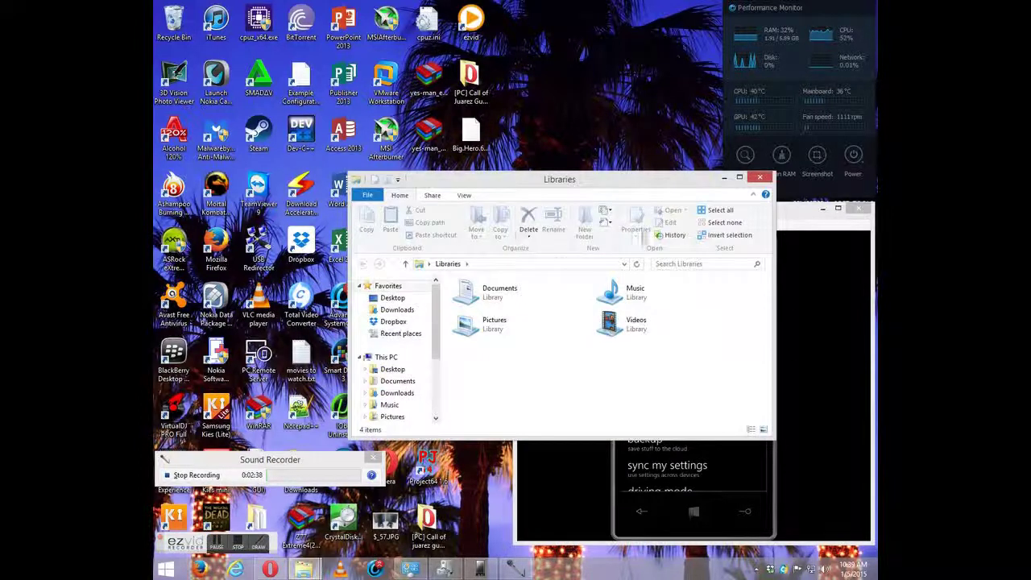
left_click_drag(440, 300, 440, 347)
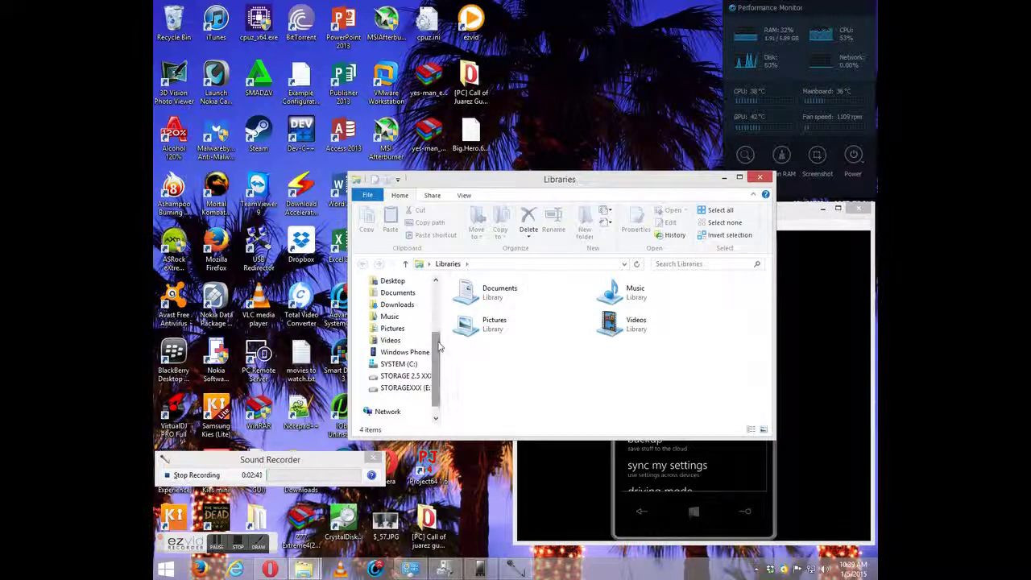
left_click(399, 364)
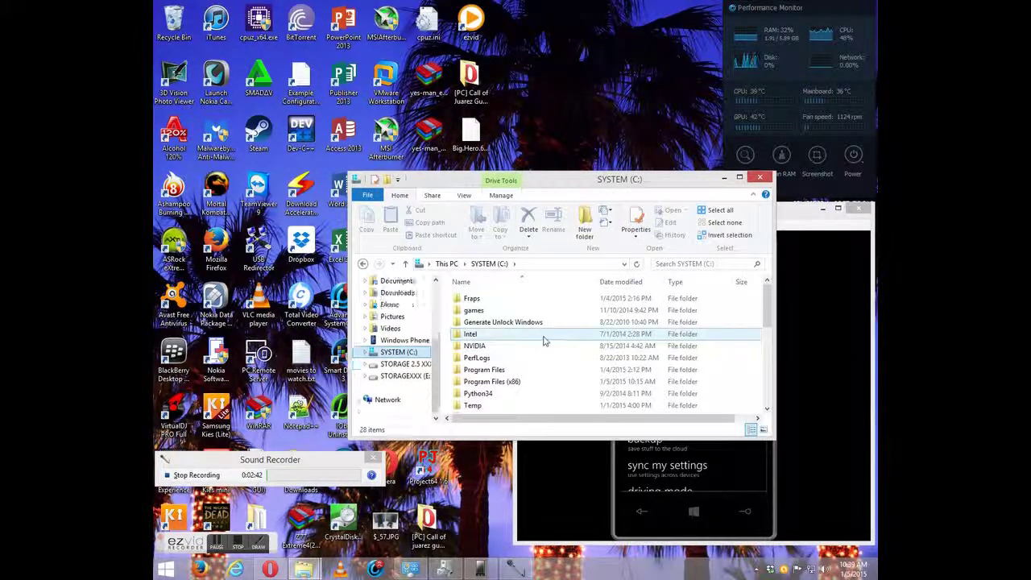
double_click(514, 381)
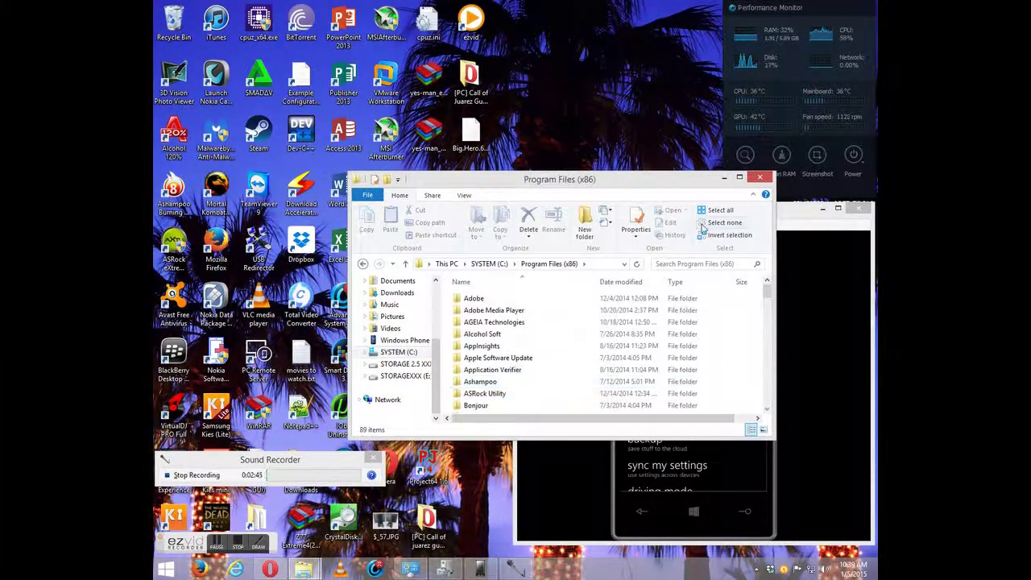
Step: Locate ProjectMyScreenApp.exe inside the ProjectMyScreenApp folder, and minimise File Explorer when finished
left_click(739, 177)
scroll(407, 386, "down", 8)
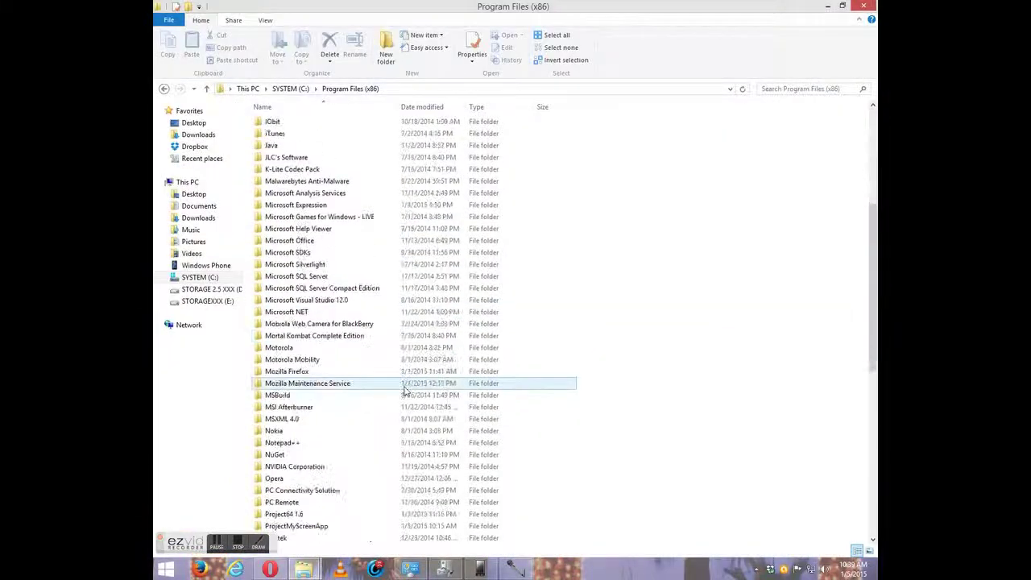
scroll(405, 390, "down", 6)
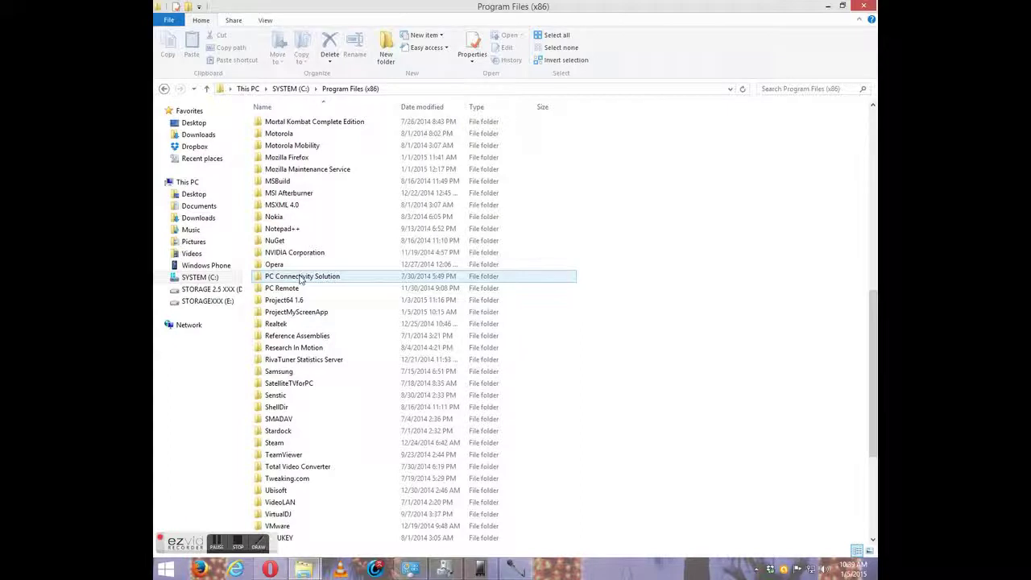
double_click(296, 311)
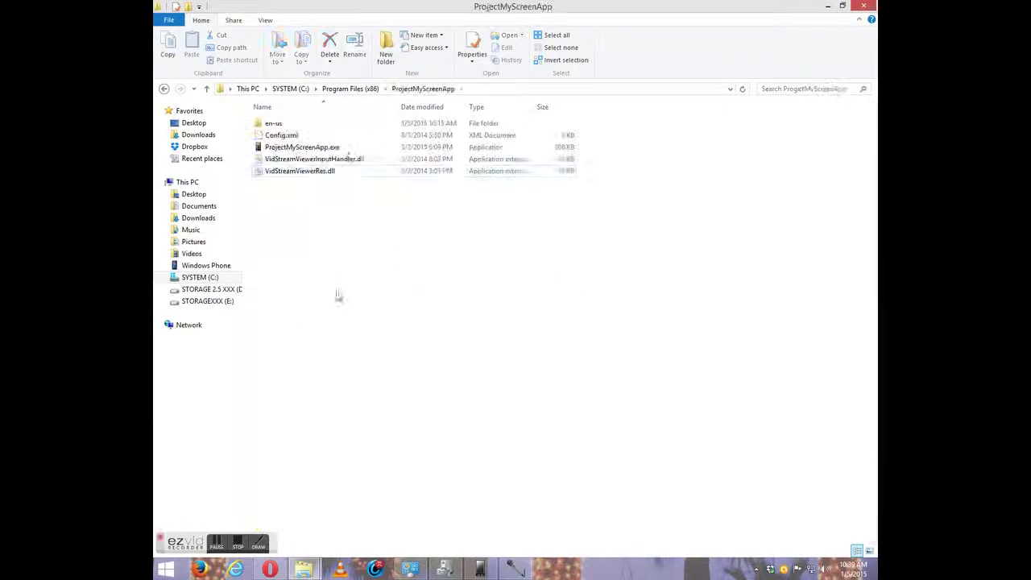
left_click(307, 150)
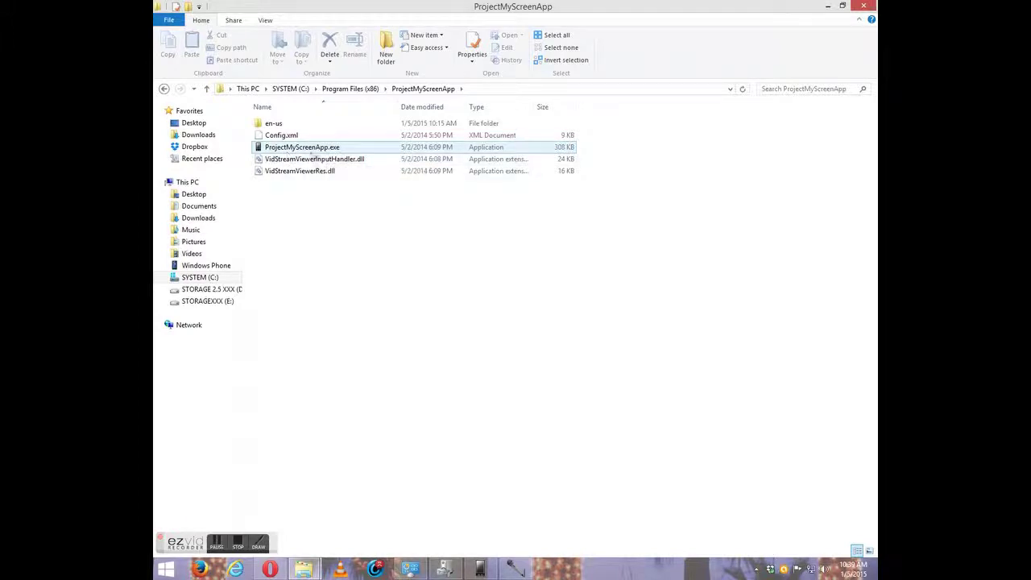
left_click(830, 7)
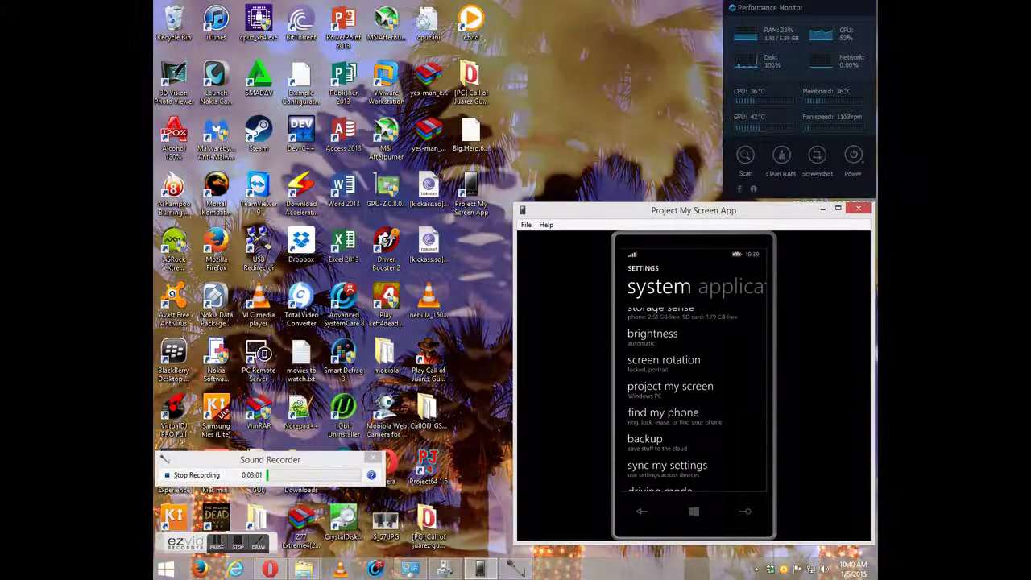
Step: Search the computer's installed programs for "project my" and dismiss the search
left_click(166, 569)
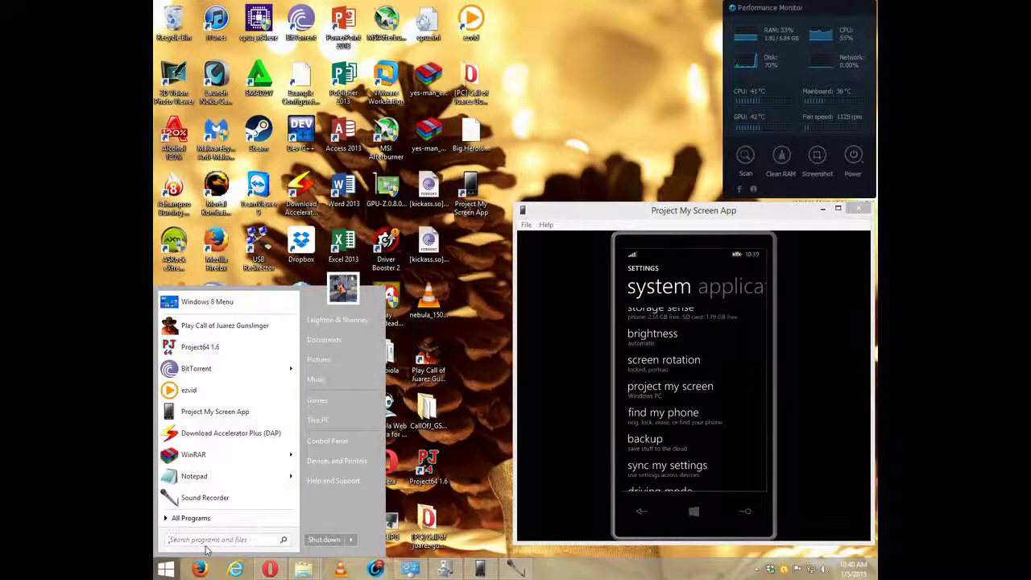
type("project my")
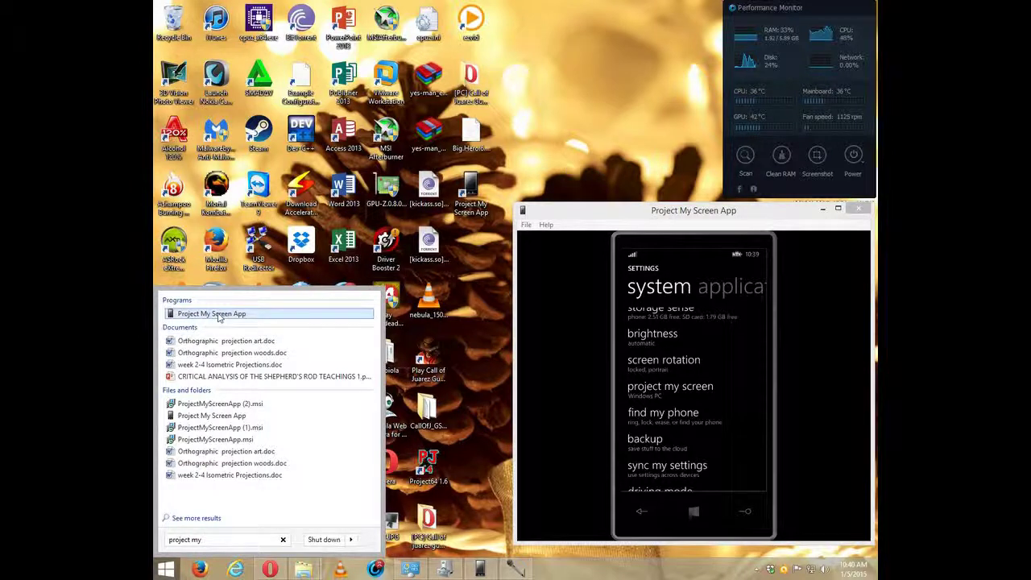
left_click(573, 148)
Step: Show the project my screen settings page on the projected phone and minimise the projection window
left_click_drag(631, 214, 608, 207)
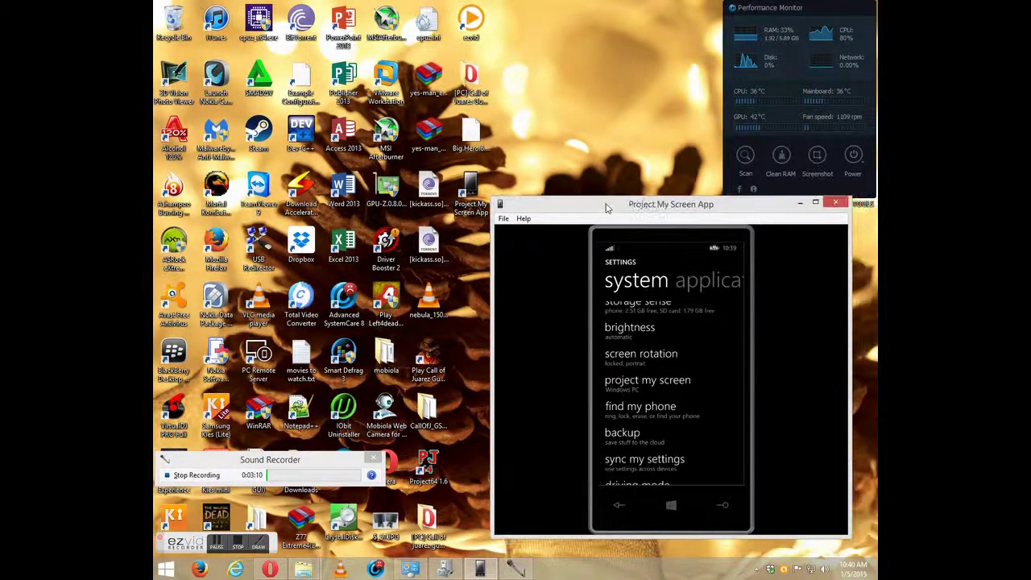
left_click(616, 506)
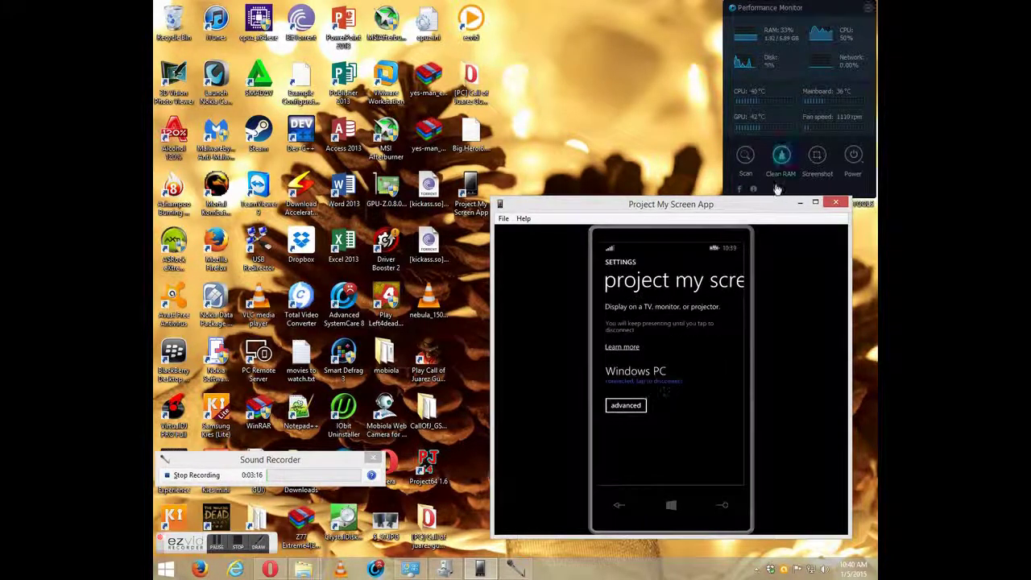
left_click(800, 204)
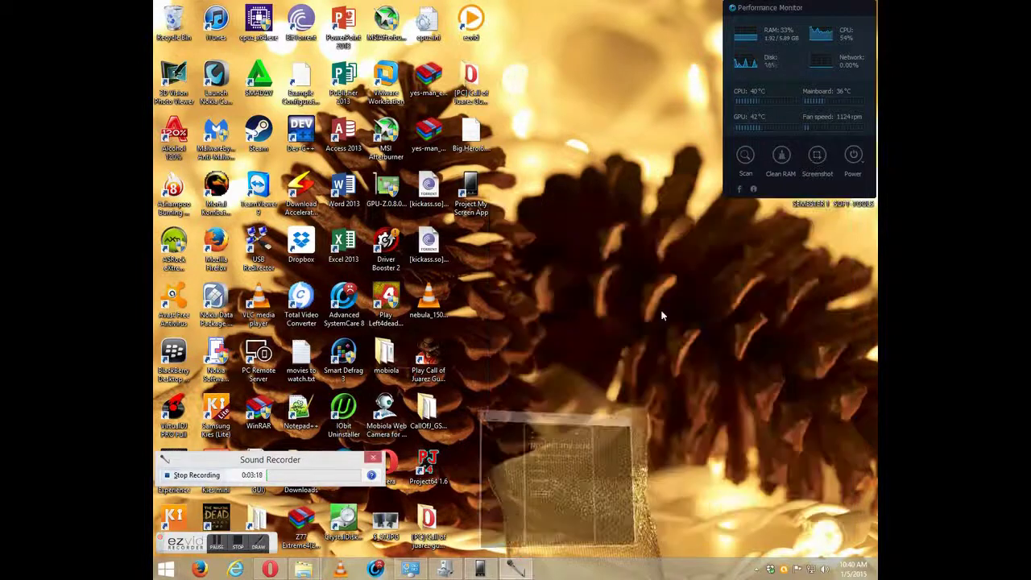
Step: Open Device Manager from This PC's system properties and expand the Universal Serial Bus devices category
key("super")
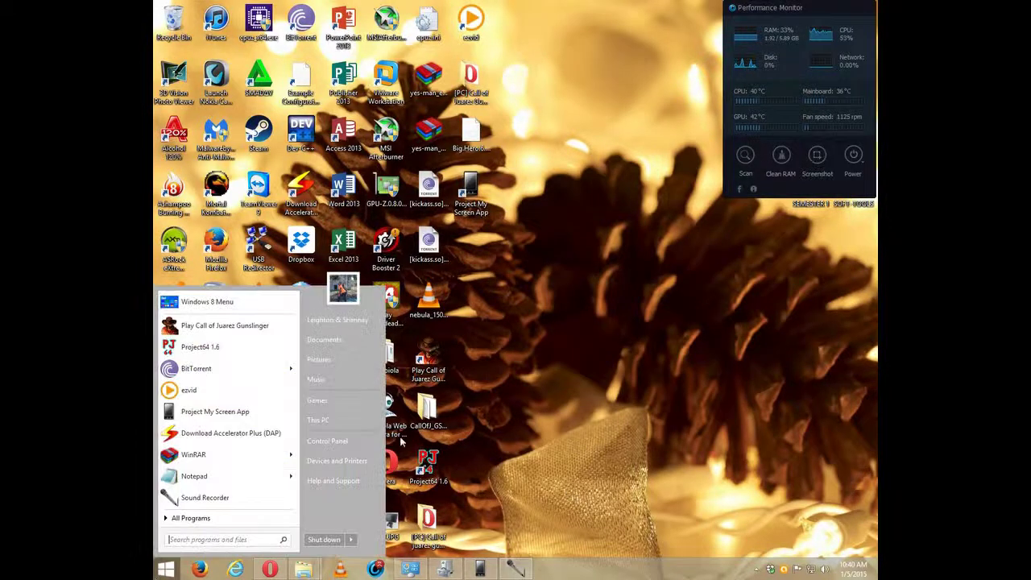
right_click(333, 418)
left_click(378, 510)
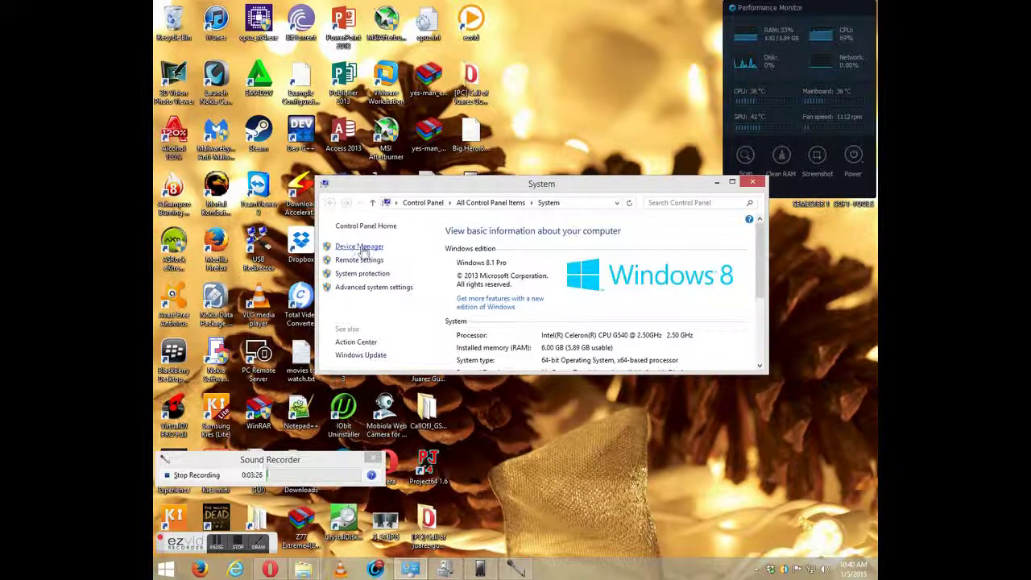
left_click(360, 247)
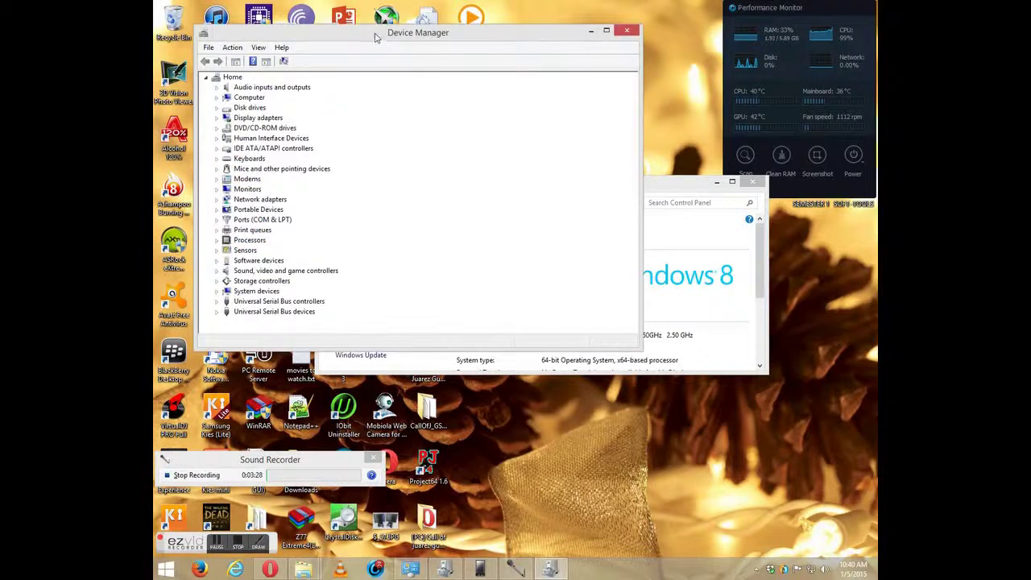
left_click_drag(375, 38, 411, 42)
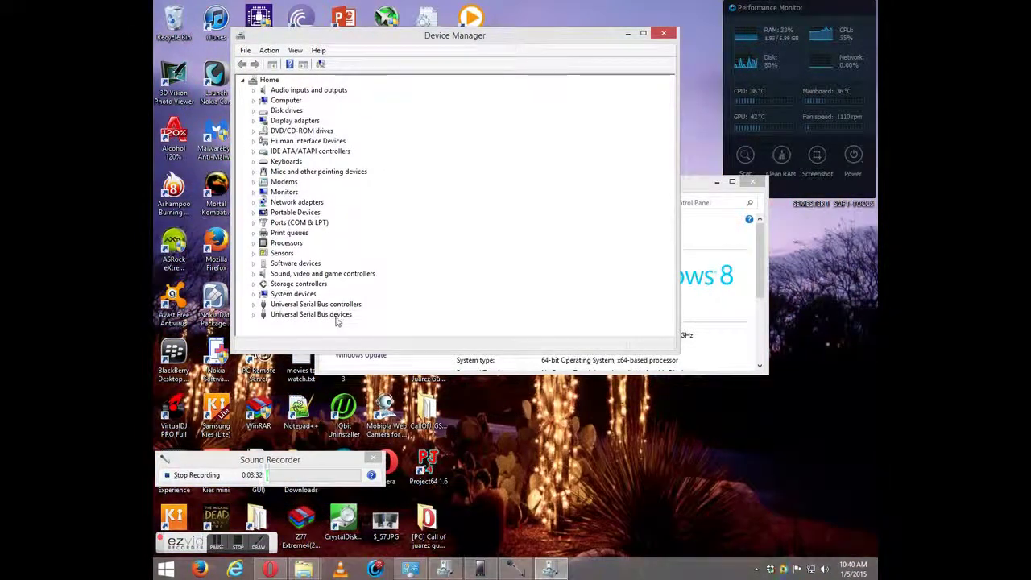
left_click(253, 315)
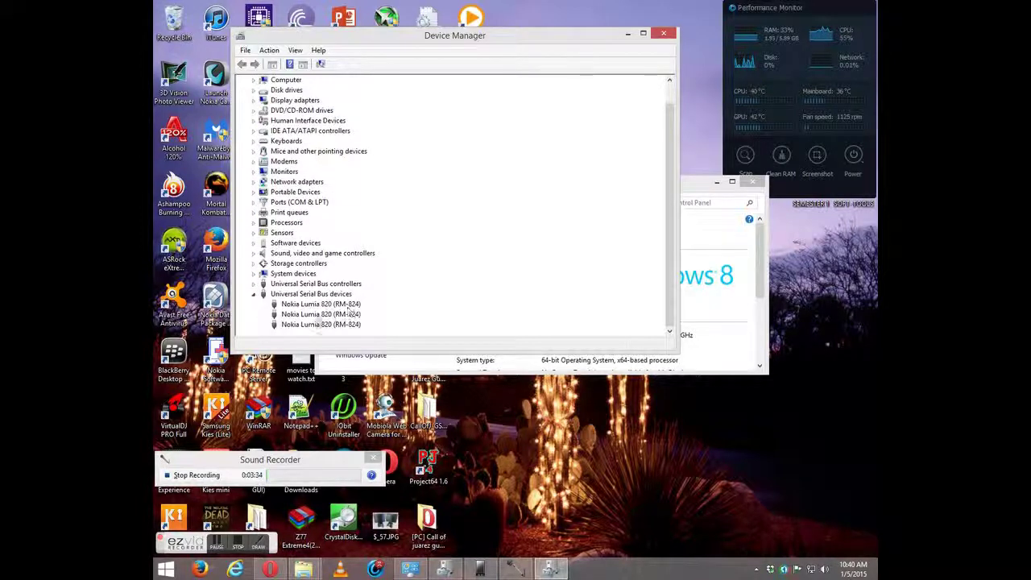
Step: Start uninstalling the first Nokia Lumia 820 (RM-824) USB device and cancel at the confirmation
left_click(348, 305)
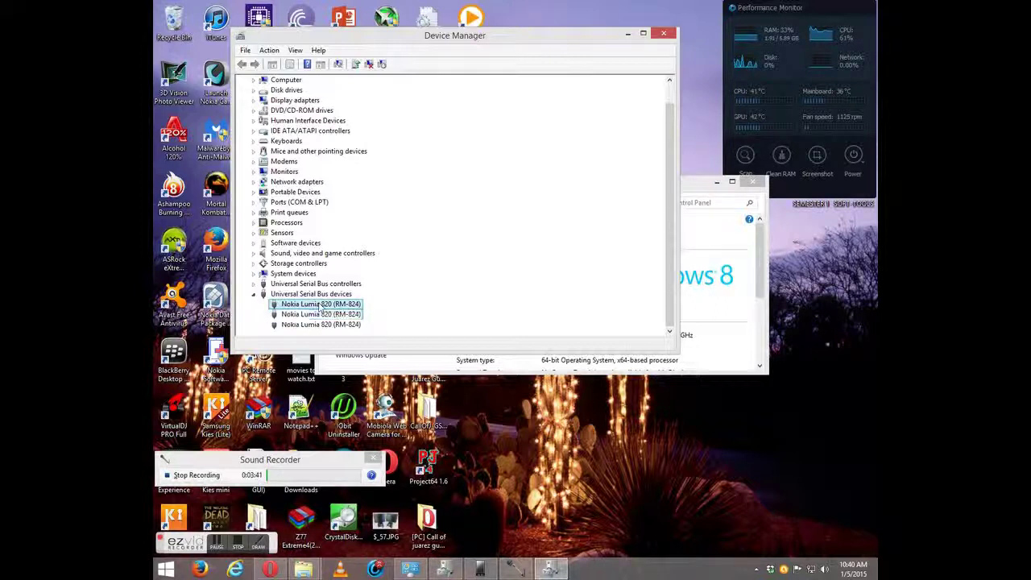
right_click(324, 306)
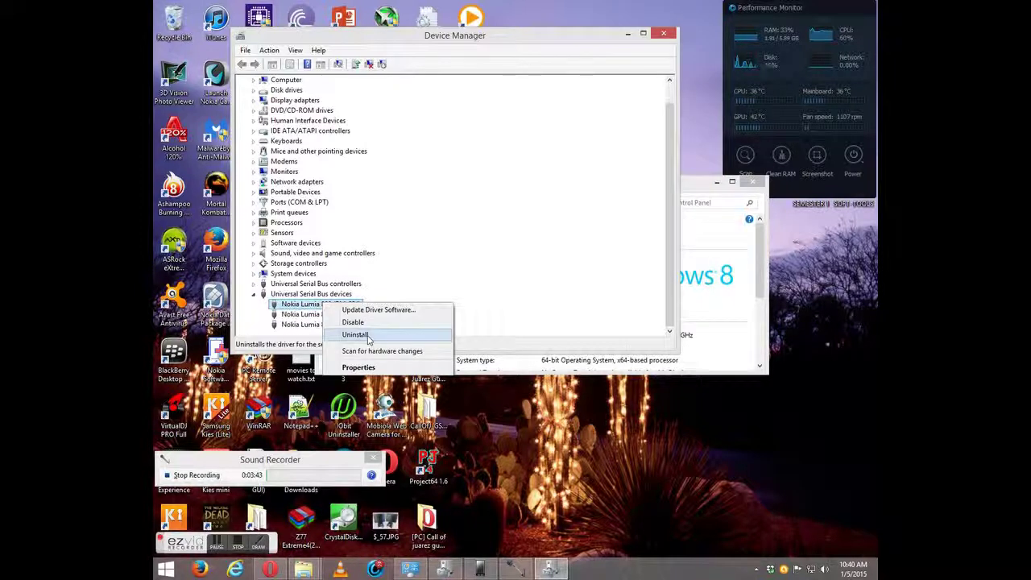
left_click(367, 335)
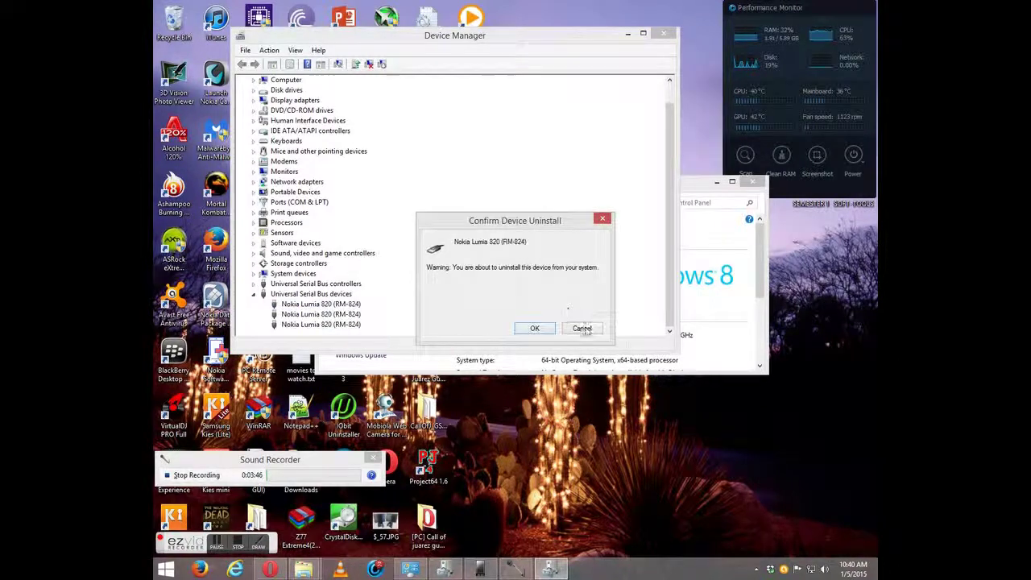
left_click(583, 325)
Step: Go through the Nokia Lumia 820 (RM-824) entries listed under Universal Serial Bus devices
left_click(327, 313)
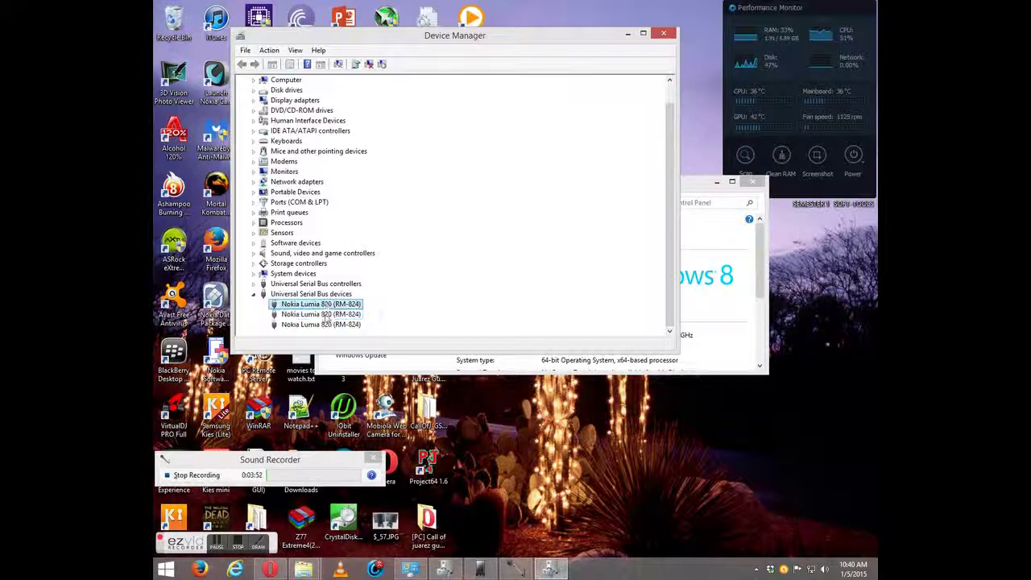
left_click(327, 315)
left_click(326, 325)
left_click(325, 314)
left_click(325, 304)
left_click(326, 315)
left_click(327, 324)
left_click(326, 304)
left_click(326, 314)
left_click(326, 323)
left_click(327, 304)
left_click(326, 314)
key("Down")
key("Up")
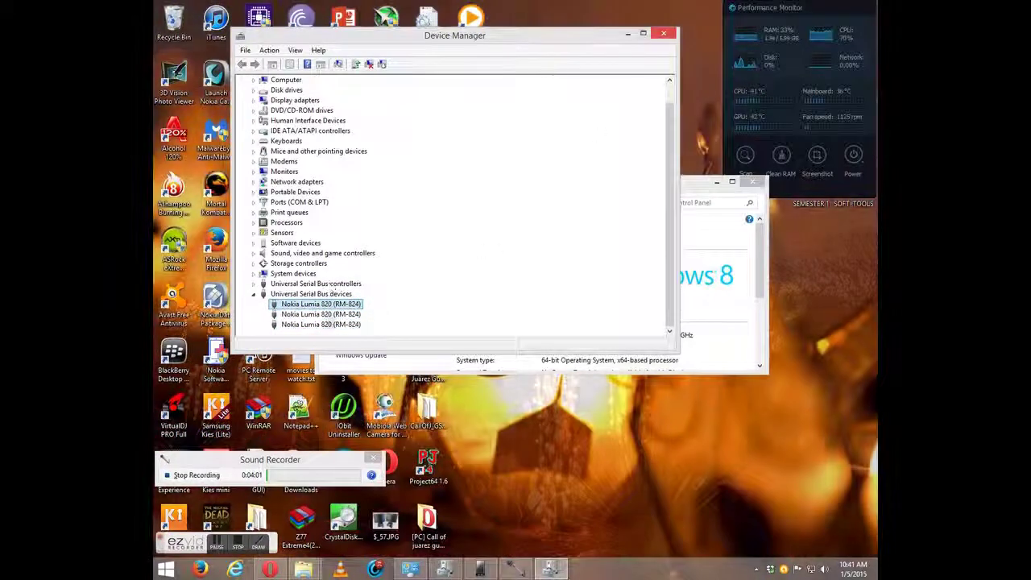
Step: Close Device Manager and the System window
left_click_drag(548, 35, 568, 52)
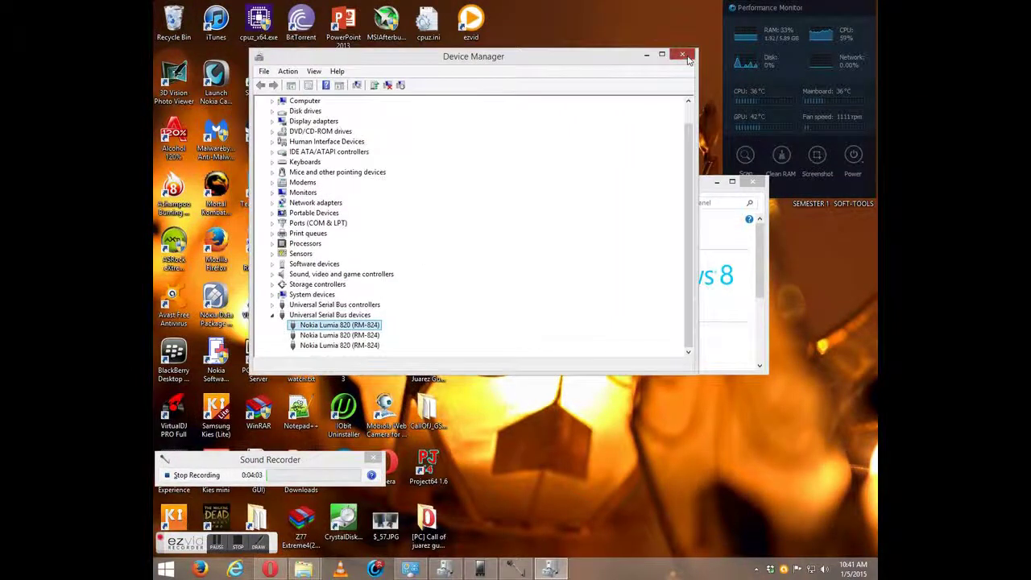
left_click(681, 46)
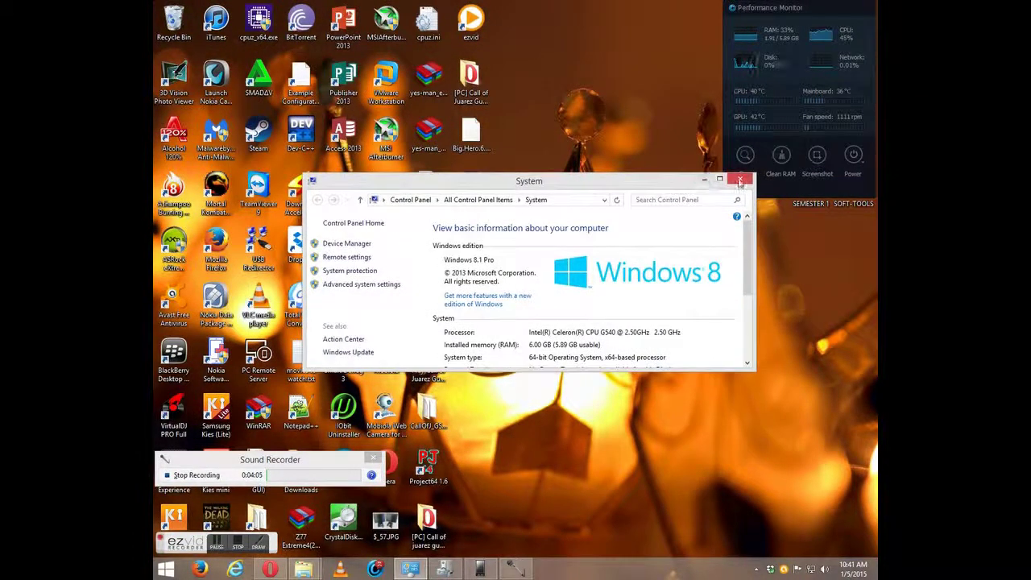
key("alt+F4")
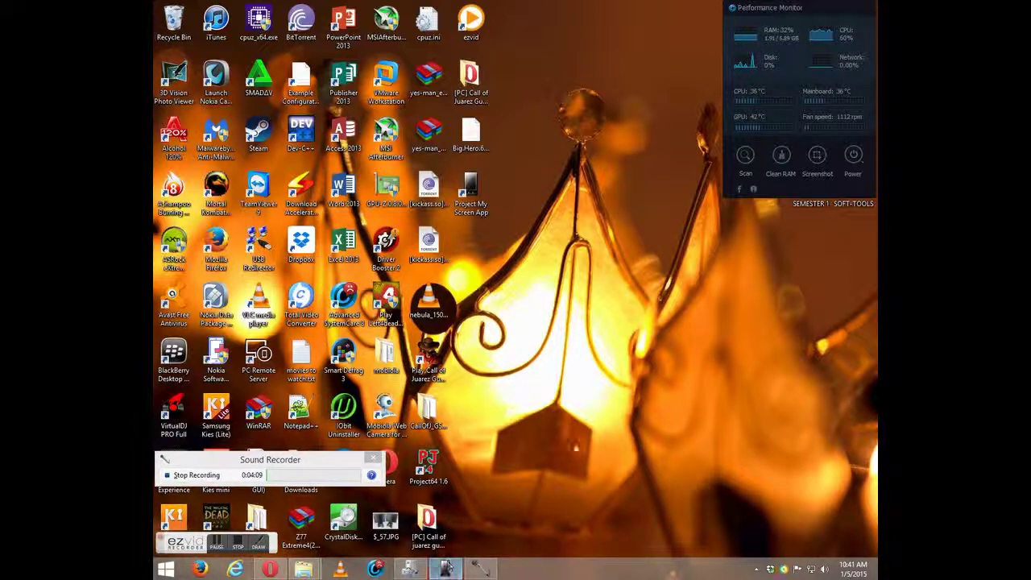
Step: Bring the minimised Project My Screen App window back onto the desktop
left_click(159, 572)
left_click(227, 409)
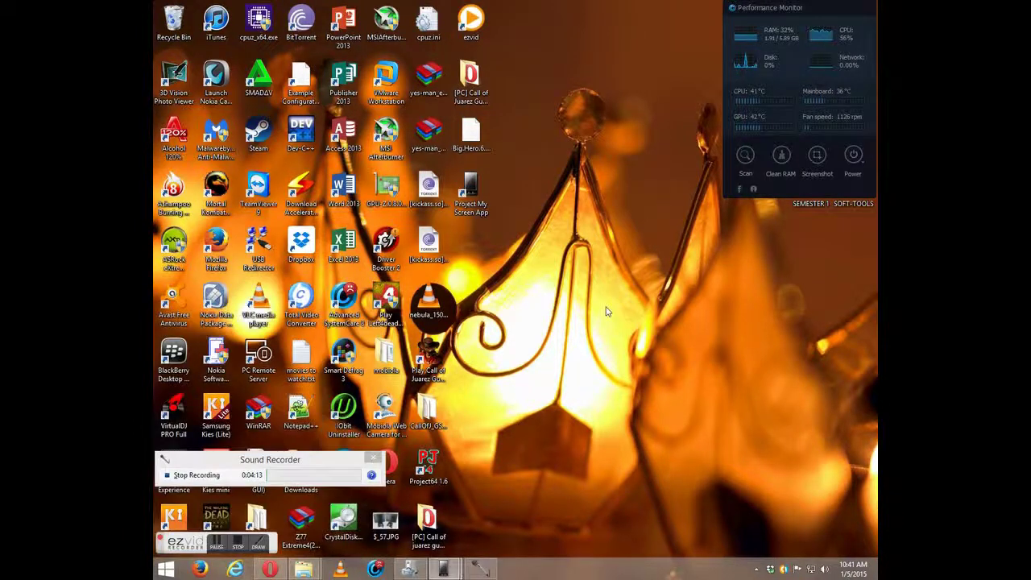
left_click(616, 326)
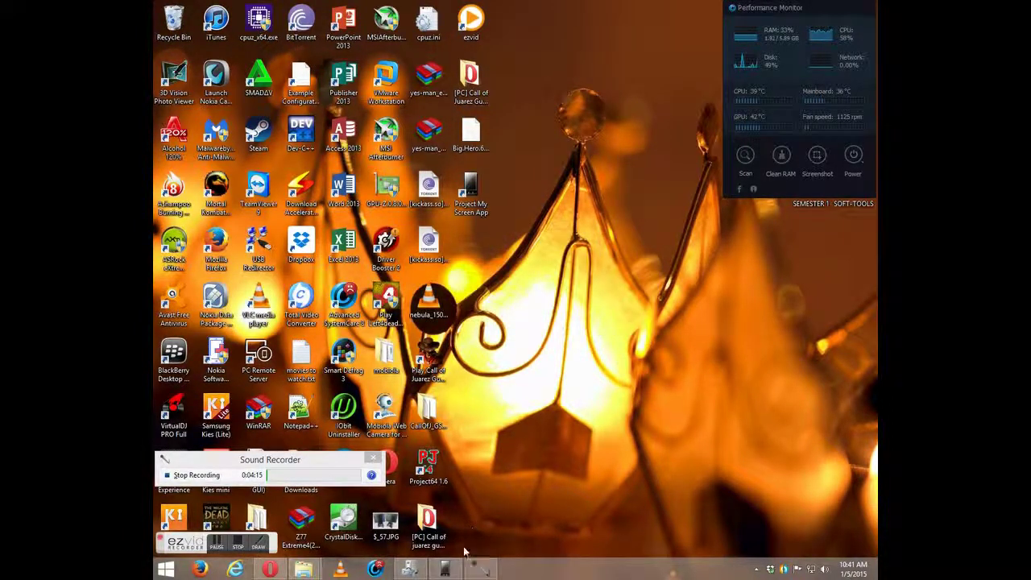
left_click(444, 569)
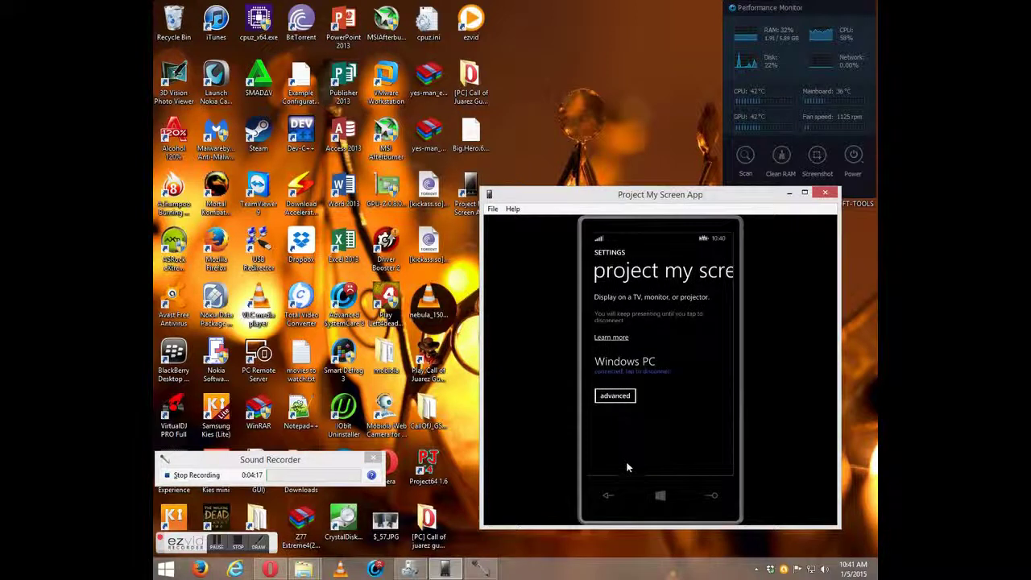
Step: Reopen Settings from the phone's app list and show the project my screen page with its Windows PC connection
left_click(605, 498)
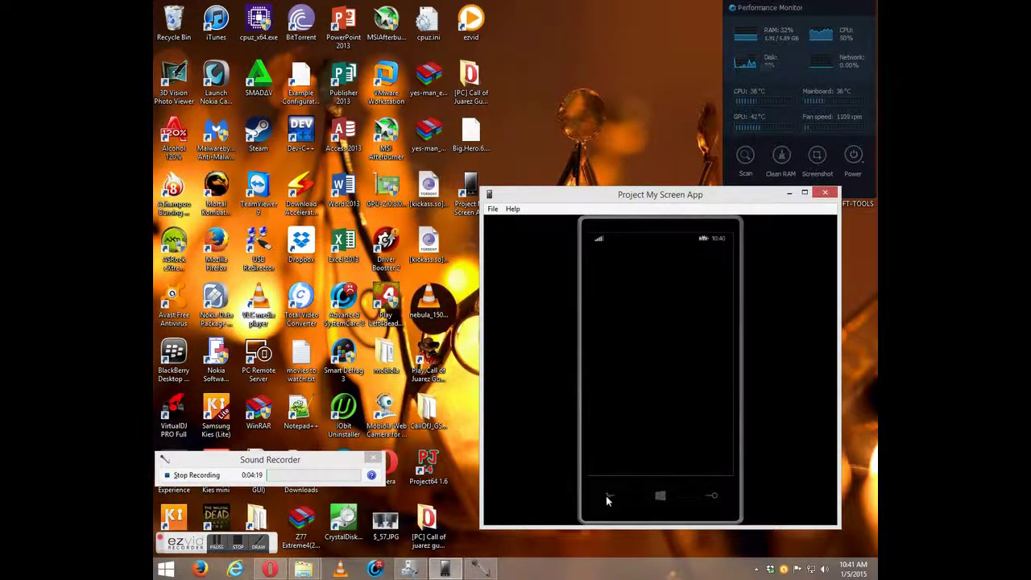
left_click_drag(733, 398, 681, 244)
left_click_drag(678, 419, 674, 274)
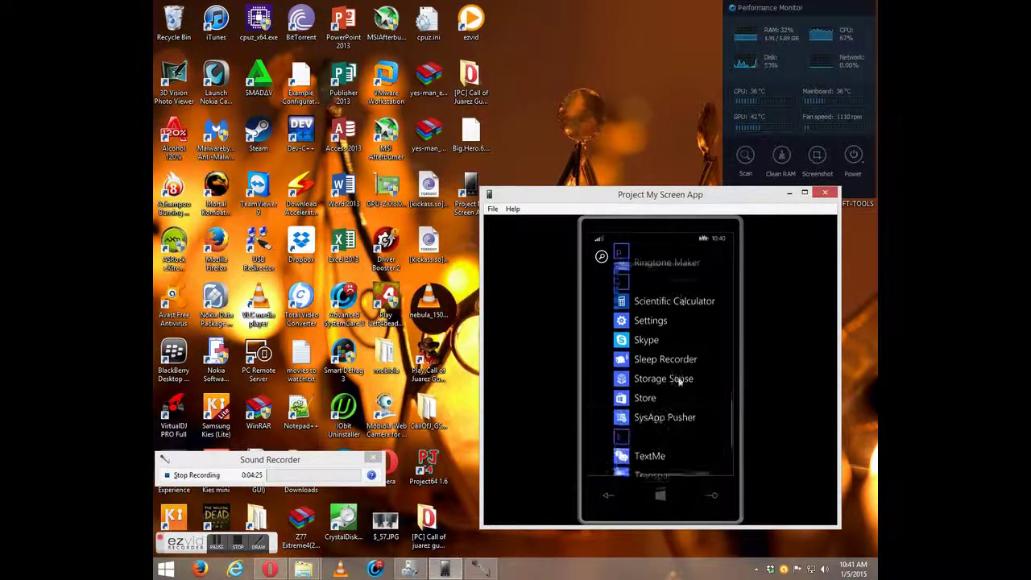
left_click(657, 330)
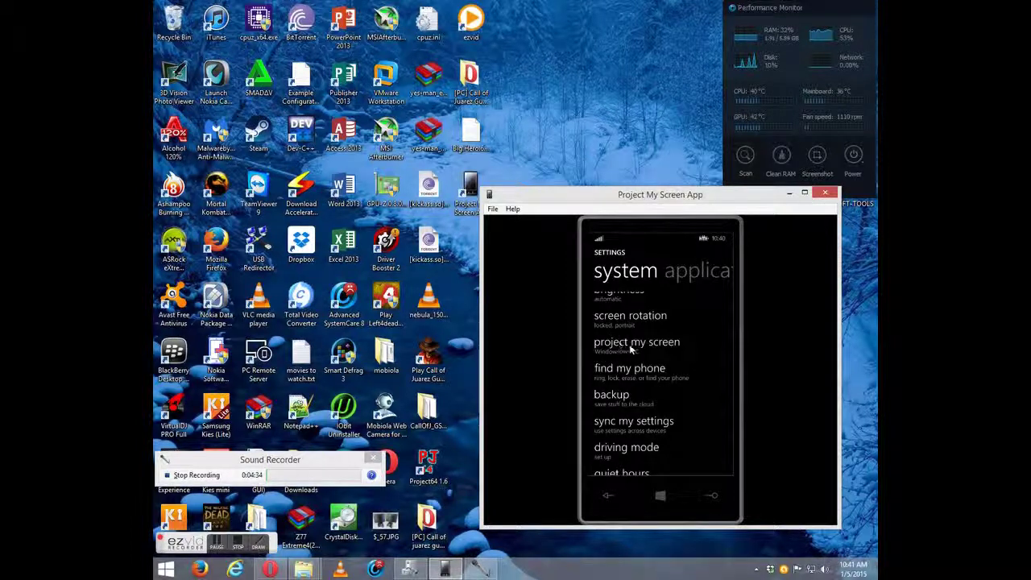
left_click(632, 345)
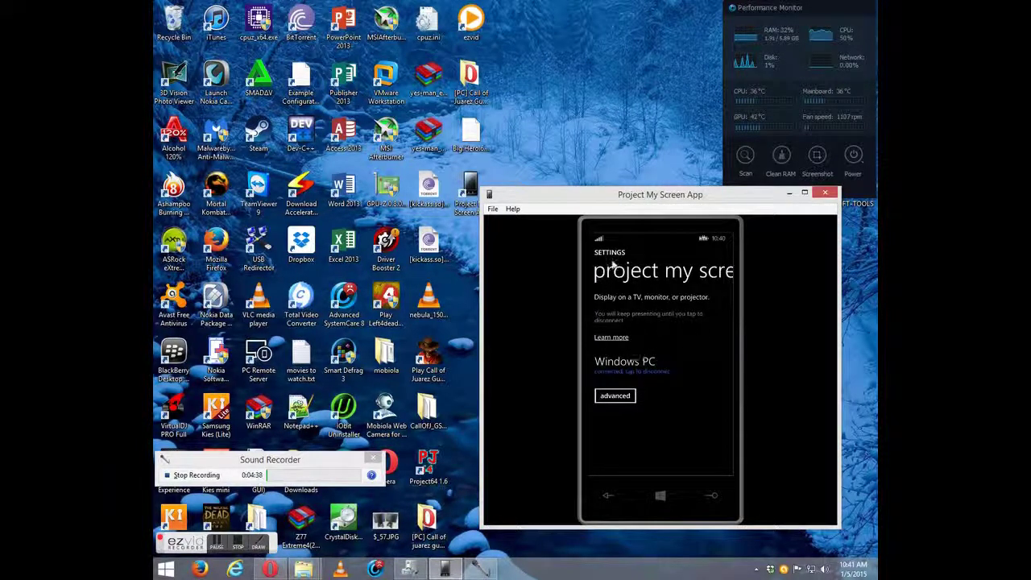
mouse_move(669, 202)
left_mouse_down()
mouse_move(660, 192)
mouse_move(689, 225)
mouse_move(675, 217)
left_mouse_up()
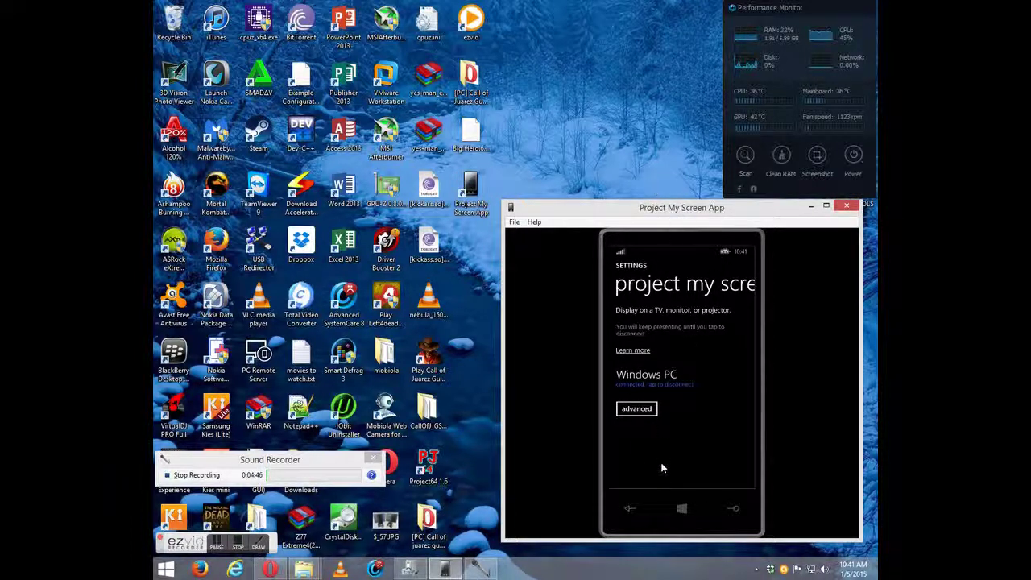
Step: Leave the phone's settings for its Start screen and reposition the projection window on the desktop
left_click(625, 513)
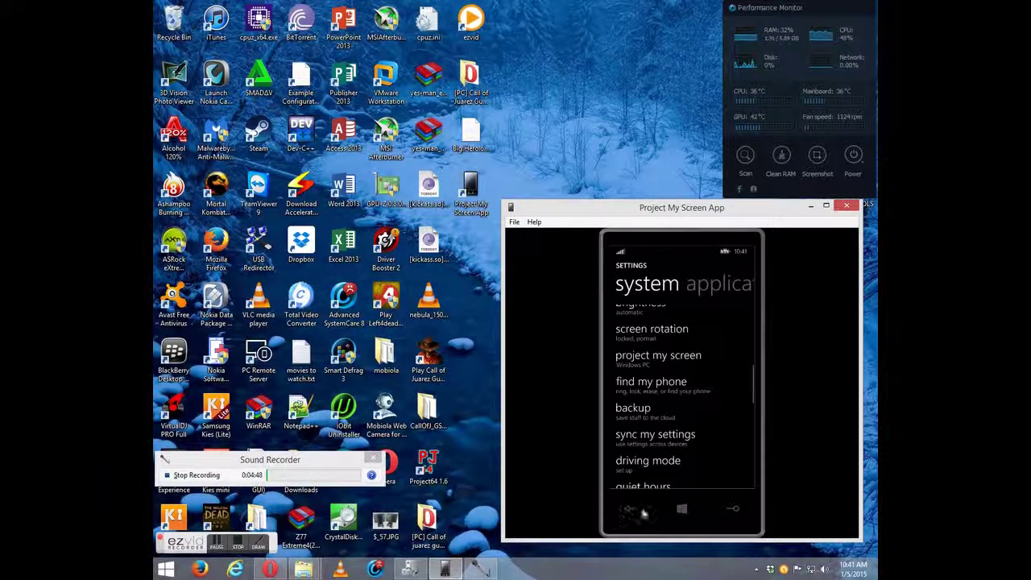
left_click(686, 509)
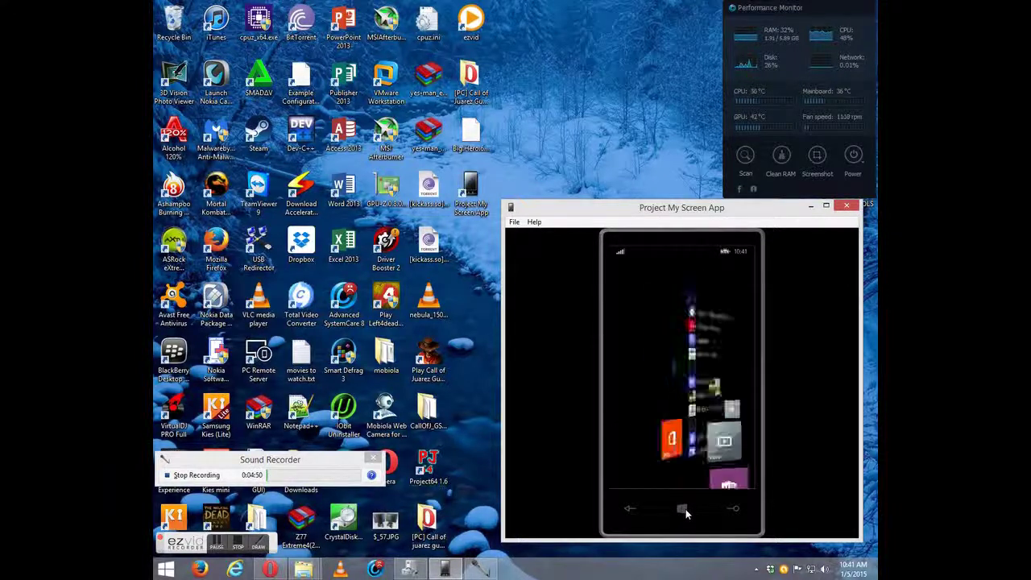
mouse_move(761, 214)
left_mouse_down()
mouse_move(750, 223)
mouse_move(759, 231)
mouse_move(772, 210)
mouse_move(787, 211)
mouse_move(769, 211)
mouse_move(788, 210)
mouse_move(778, 209)
left_mouse_up()
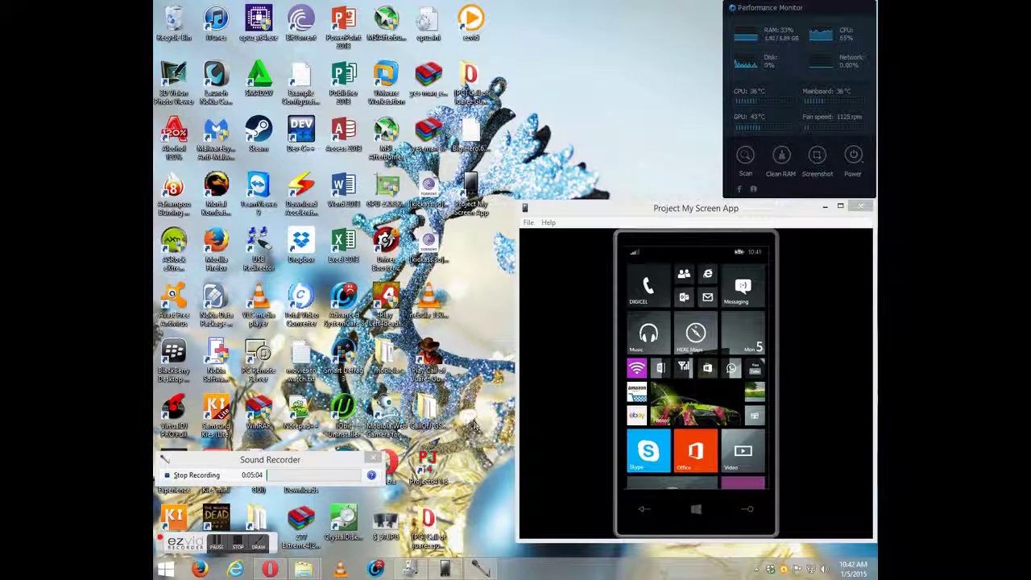
left_click(163, 570)
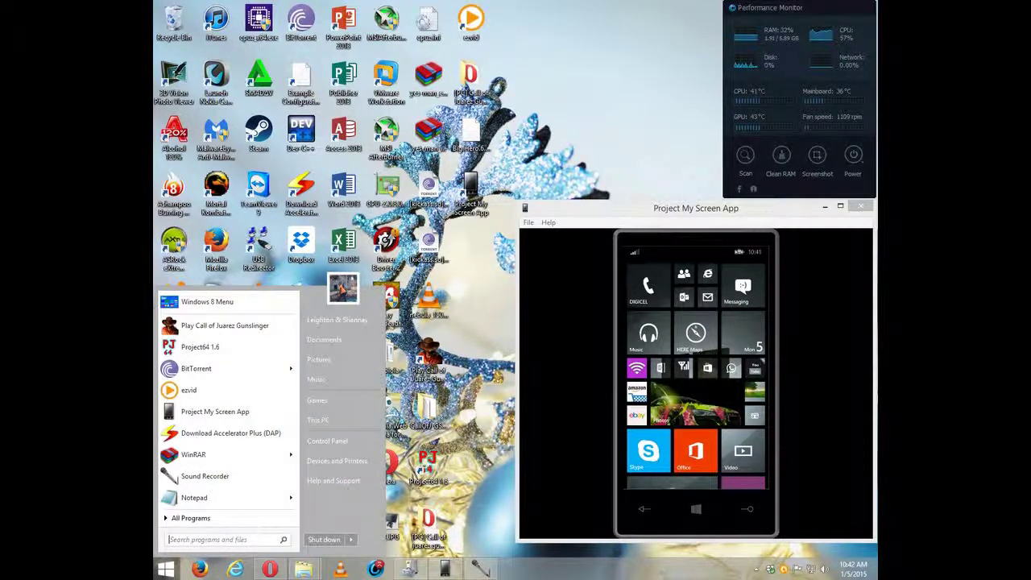
left_click(501, 335)
mouse_move(625, 211)
left_mouse_down()
mouse_move(601, 241)
mouse_move(629, 214)
left_mouse_up()
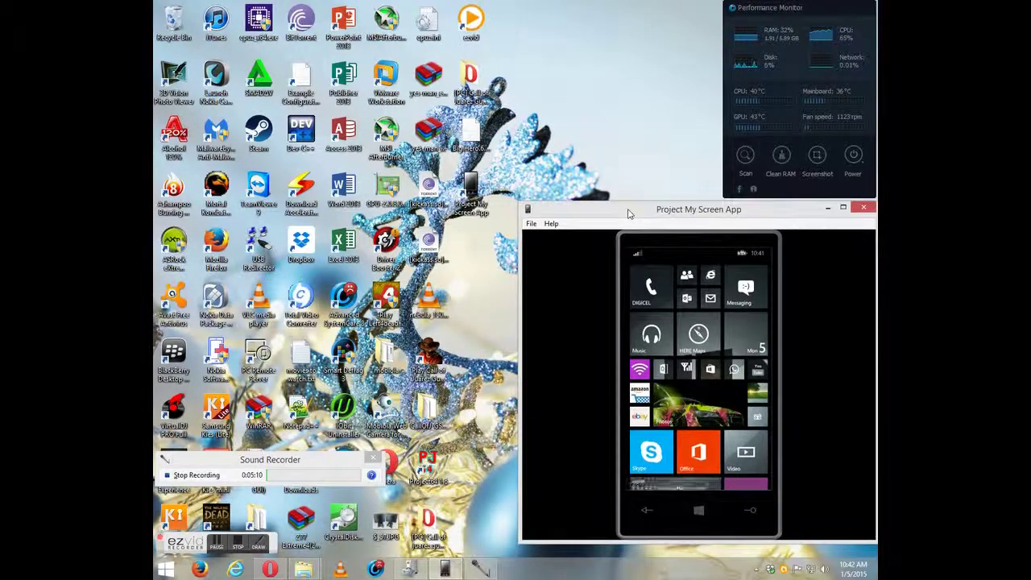
left_click(237, 548)
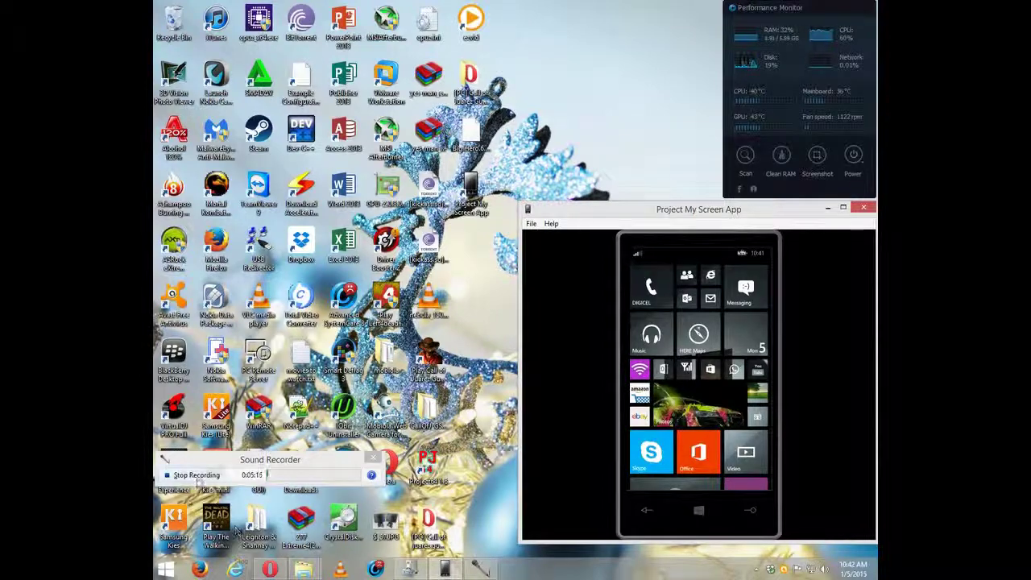